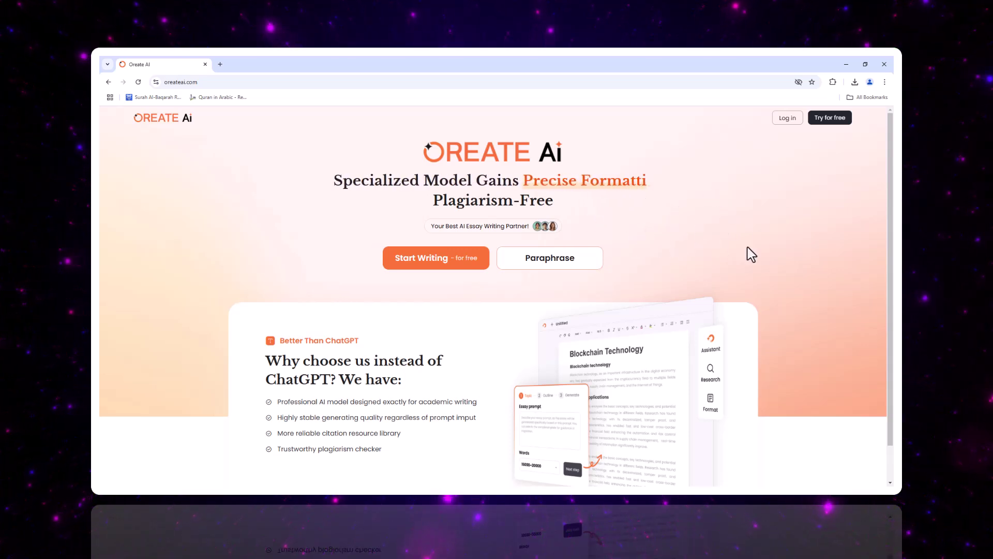
# Step: Start a new blank document and choose to generate an essay outline
pyautogui.scroll(-5, 736, 206)
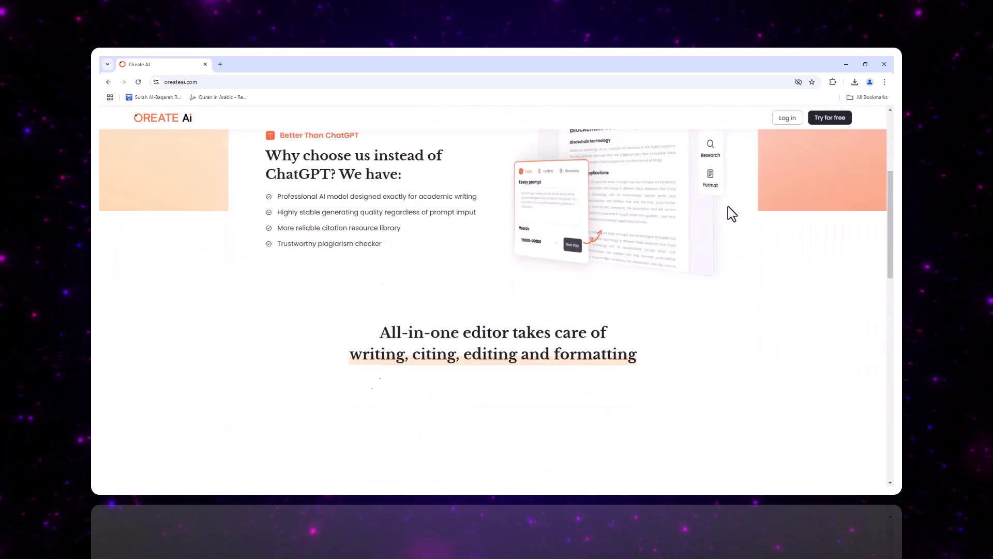
pyautogui.scroll(-2, 728, 206)
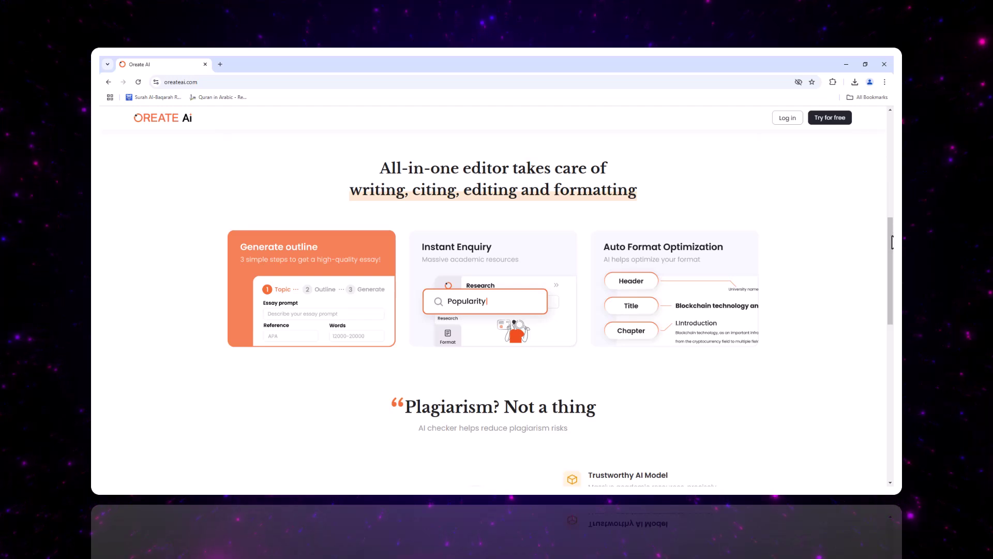
pyautogui.moveTo(892, 242); pyautogui.dragTo(890, 310)
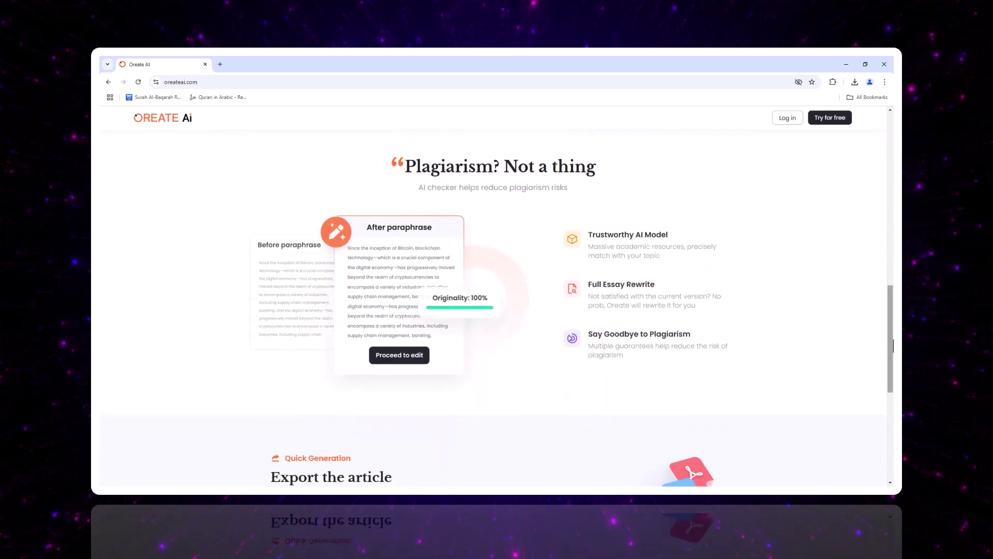
pyautogui.moveTo(892, 331); pyautogui.dragTo(892, 141)
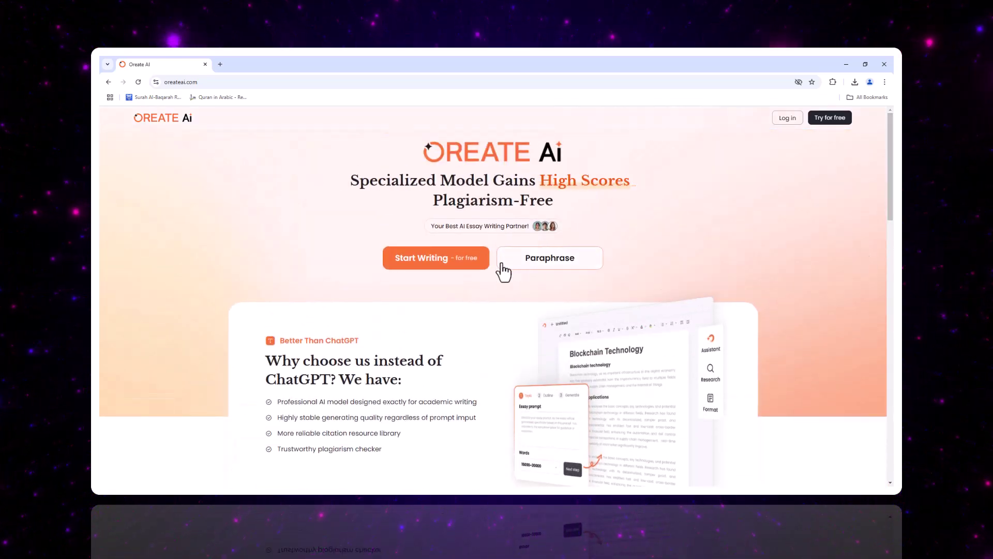
pyautogui.click(437, 261)
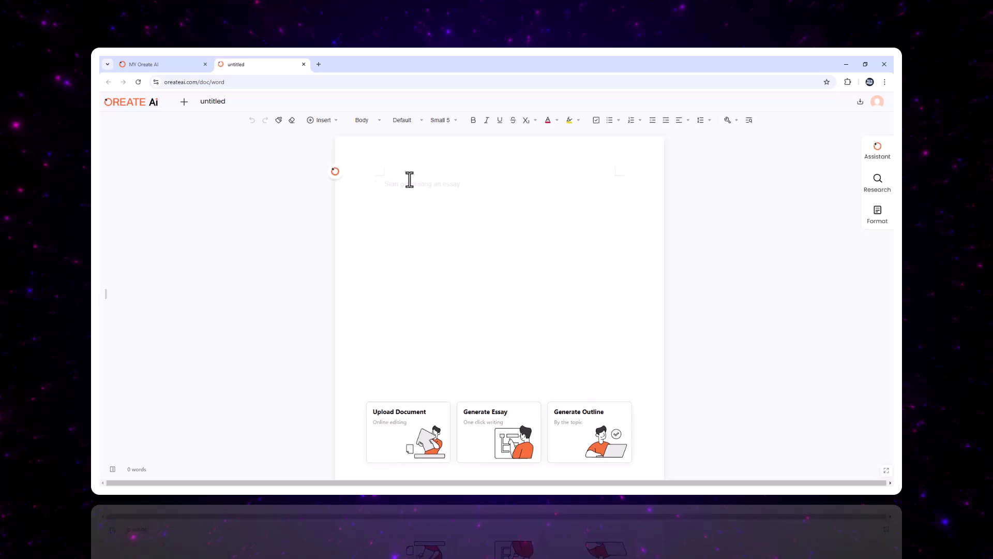
pyautogui.click(609, 427)
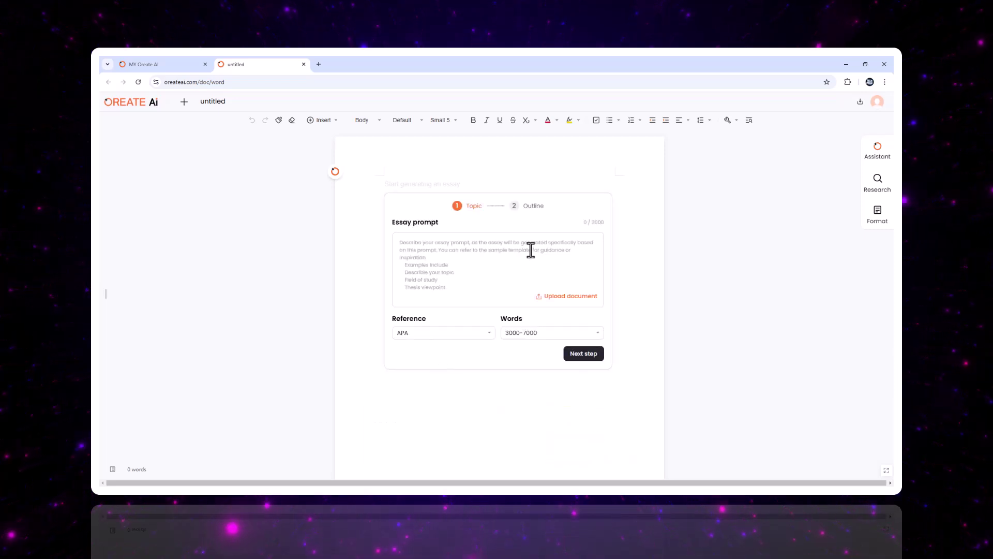
# Step: Enter the prompt 'write an essay on global warming', correcting the typo 'globla' to 'global'
pyautogui.click(437, 251)
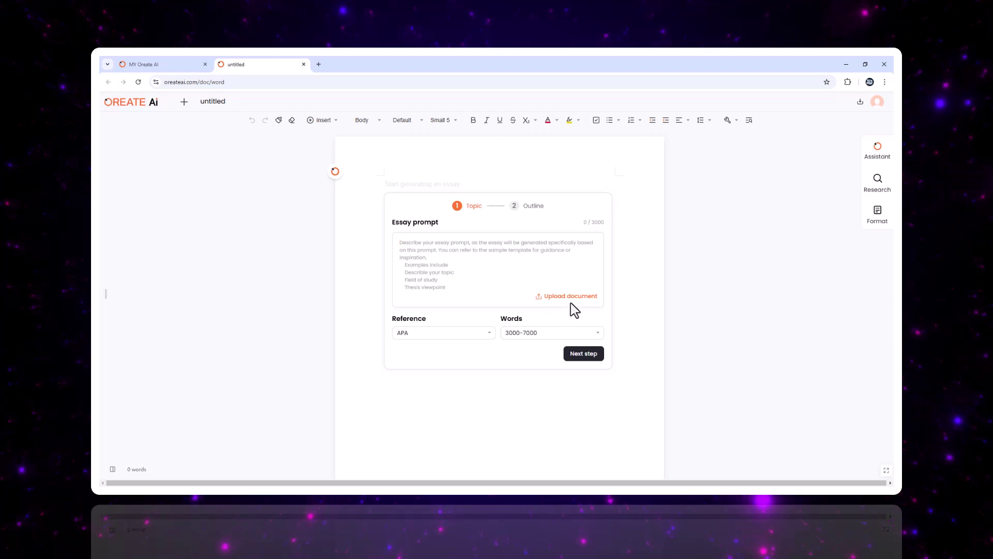
pyautogui.write('write an essay on globla ')
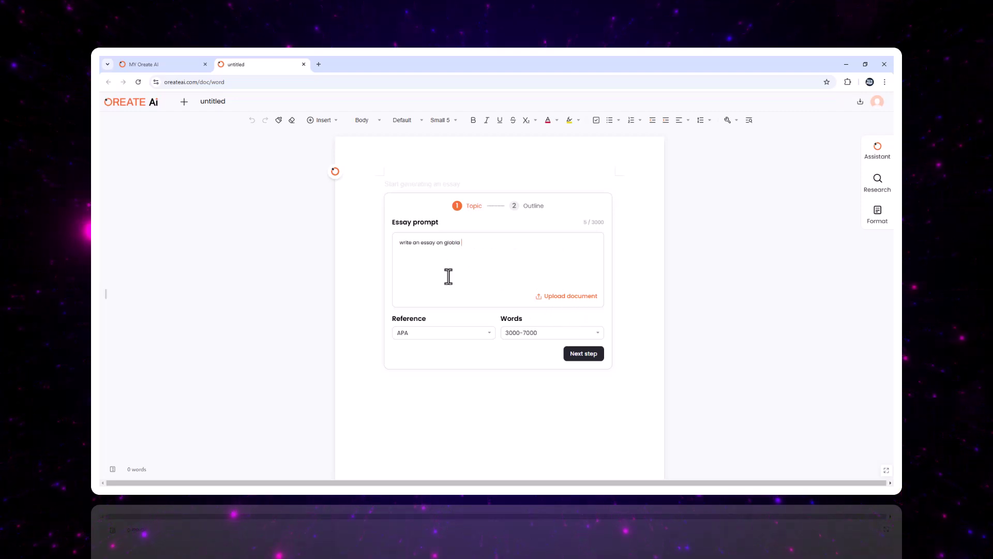
pyautogui.write('warming')
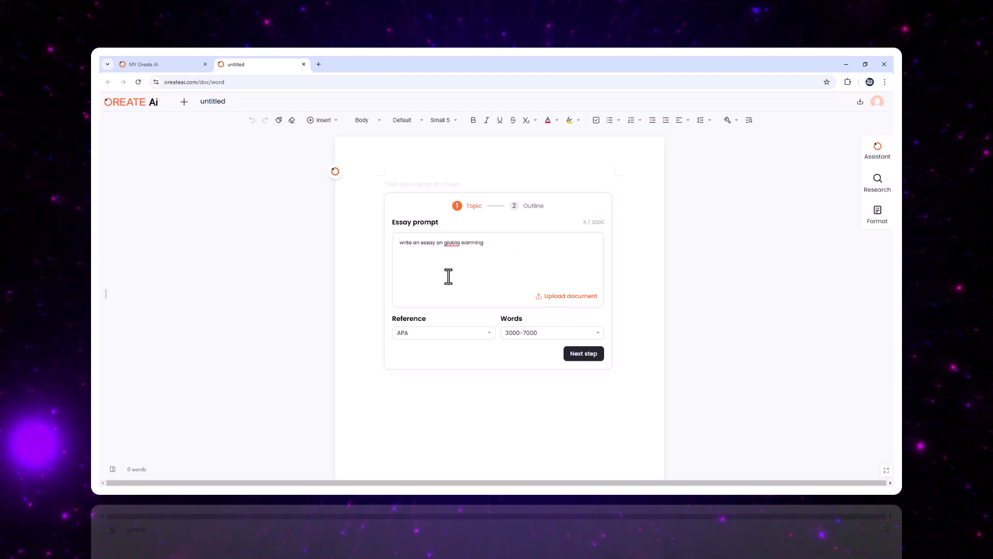
pyautogui.rightClick(452, 249)
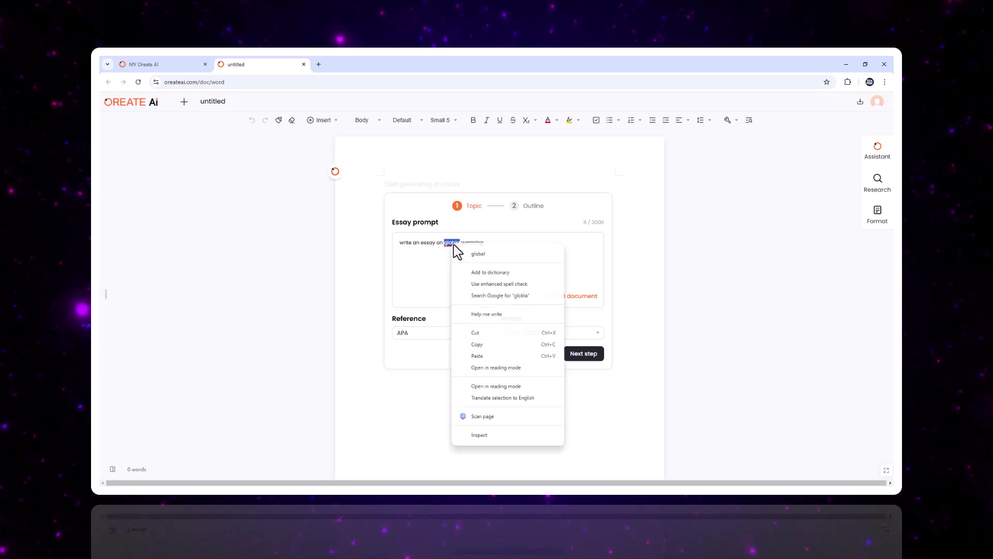
pyautogui.click(462, 255)
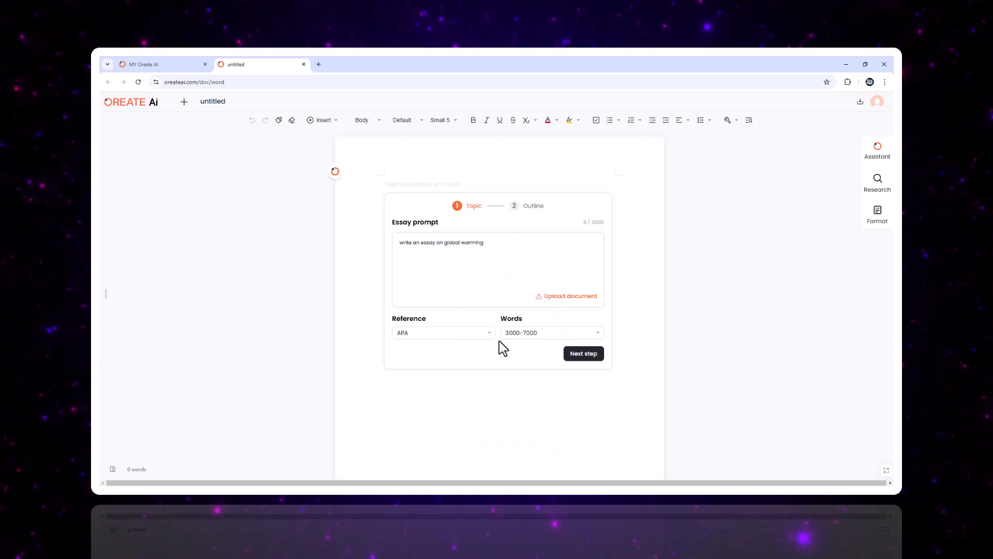
# Step: Limit the essay to under 3000 words, keep the APA citation style, and generate the outline
pyautogui.click(538, 332)
pyautogui.click(528, 349)
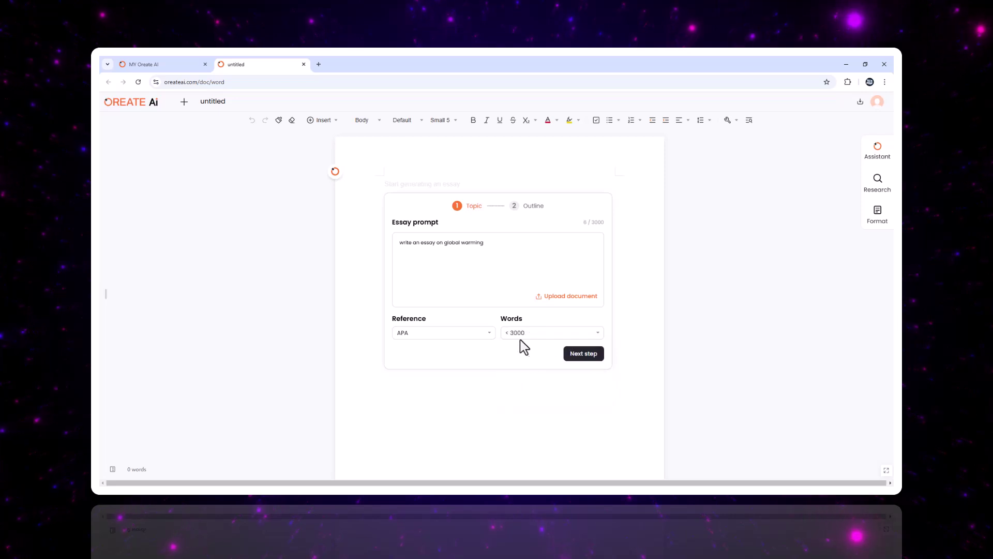
pyautogui.click(455, 344)
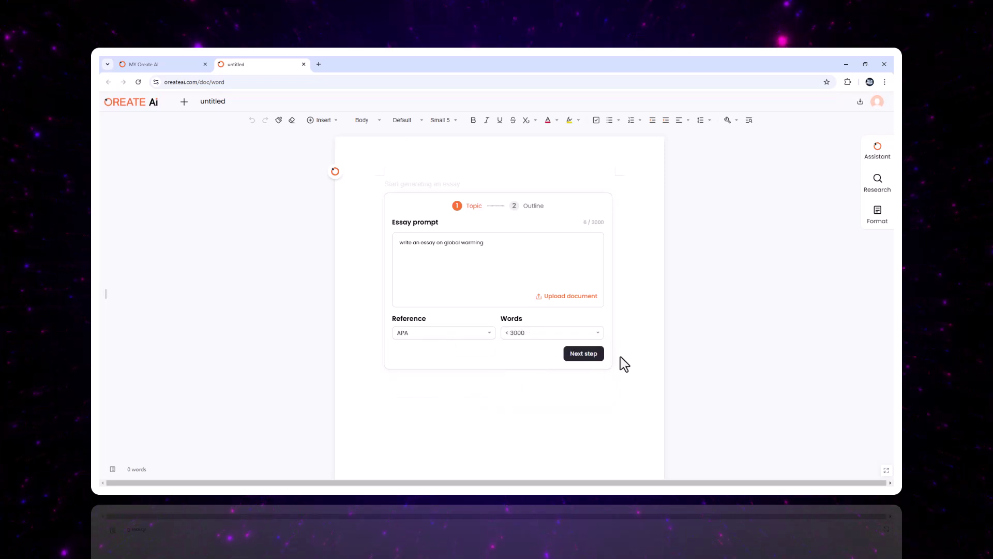
pyautogui.click(591, 356)
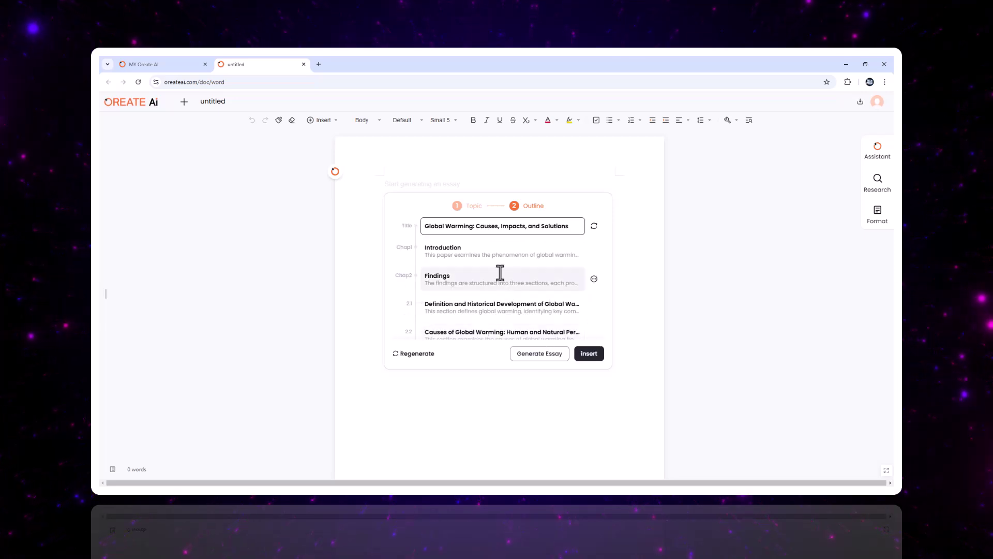
# Step: Generate the full Global Warming essay from the outline and scroll through the draft
pyautogui.click(550, 359)
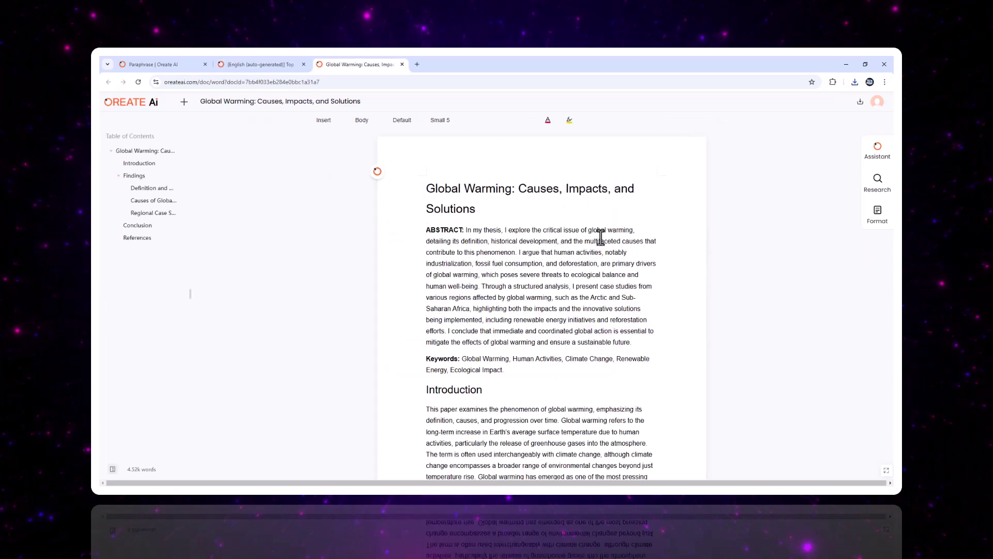
pyautogui.scroll(-5, 600, 249)
pyautogui.scroll(-15, 599, 252)
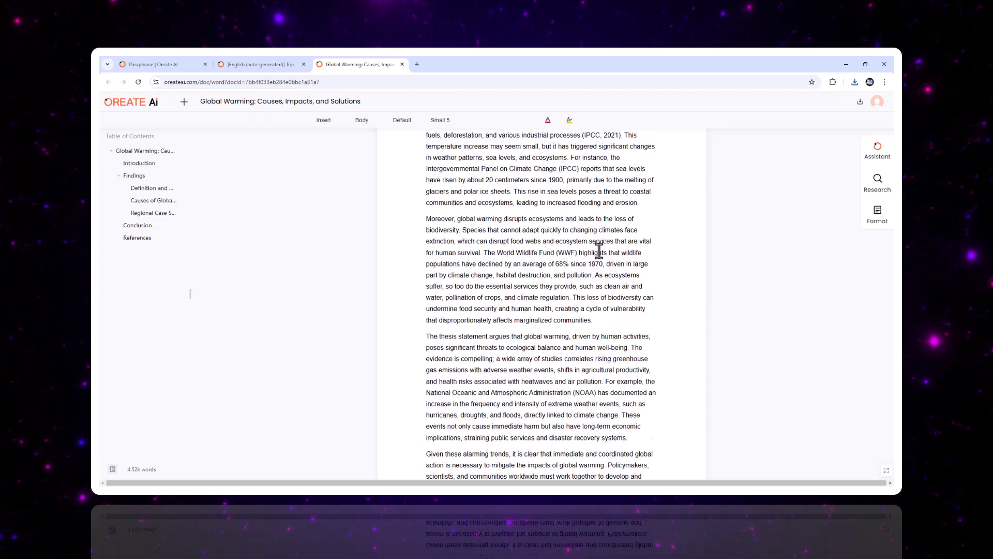
pyautogui.scroll(-15, 599, 252)
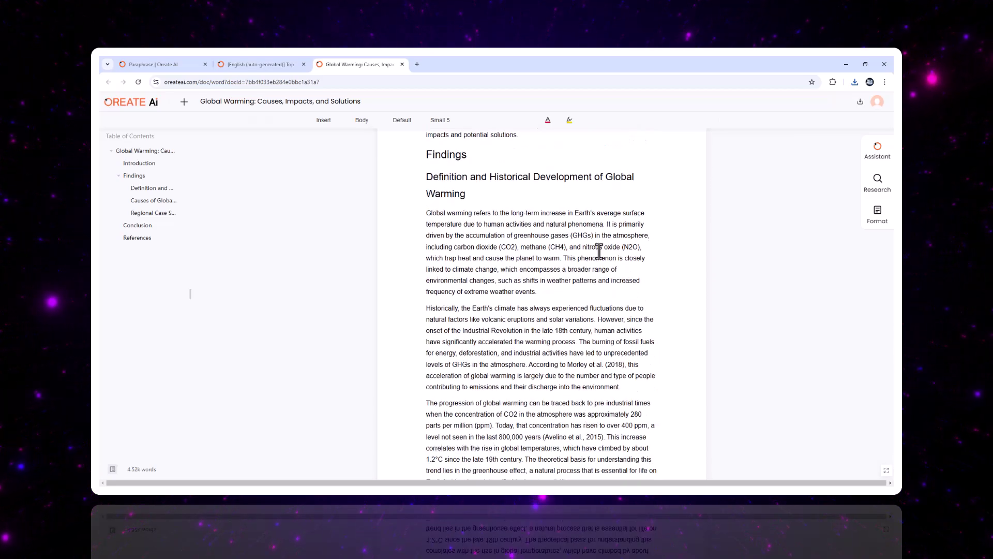
pyautogui.scroll(-4, 599, 252)
# Step: Cite two global warming research sources after the emissions and human societies sentences in Findings
pyautogui.click(878, 181)
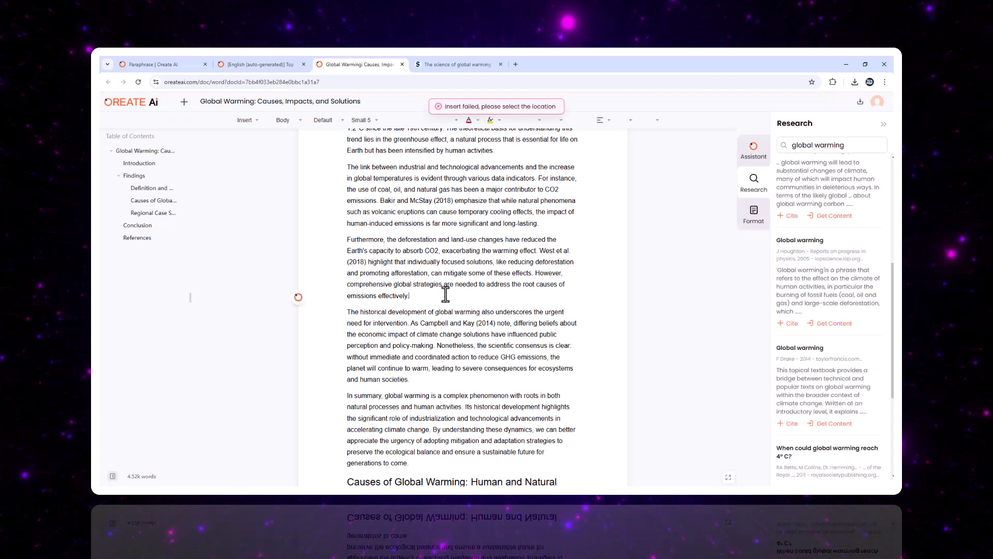
pyautogui.click(789, 221)
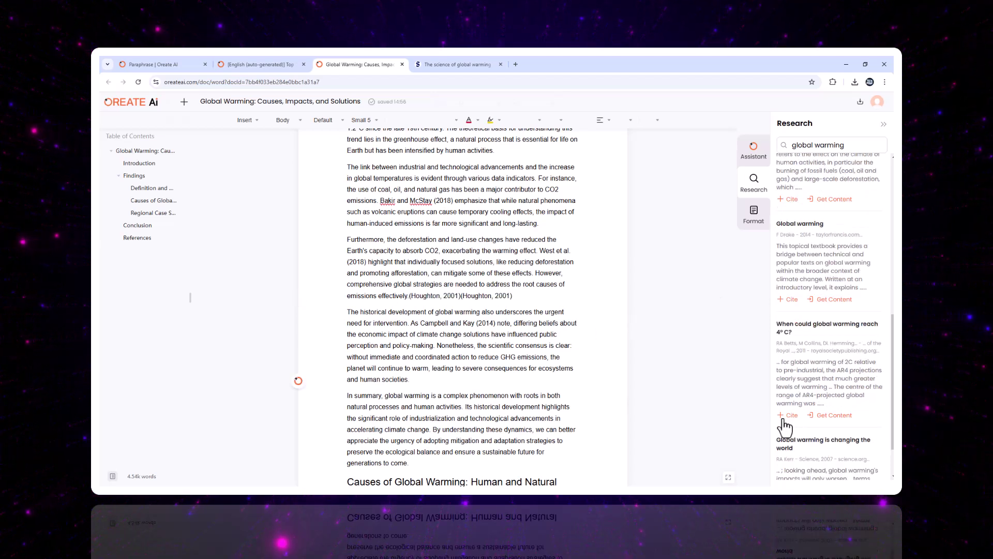
pyautogui.click(785, 421)
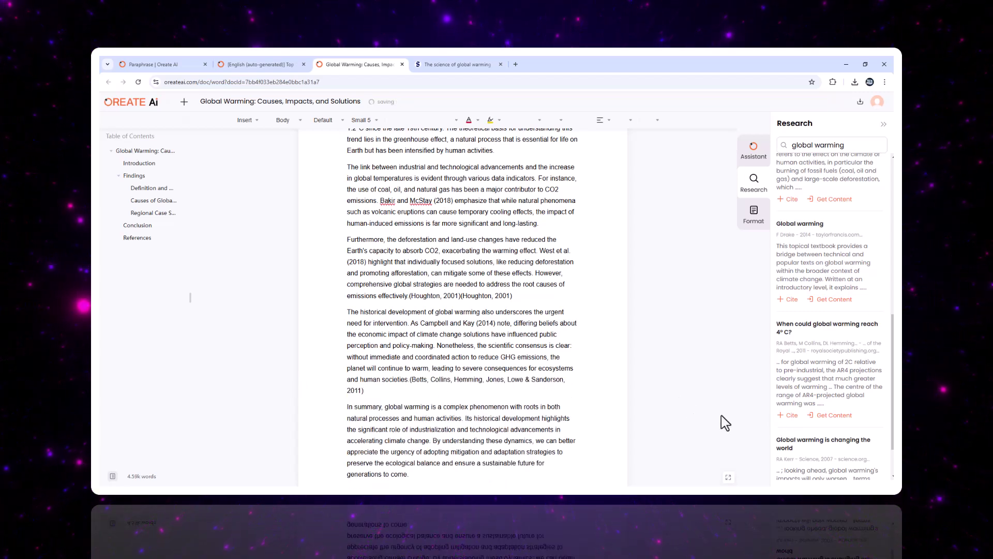
pyautogui.scroll(-1, 809, 362)
pyautogui.scroll(-6, 810, 337)
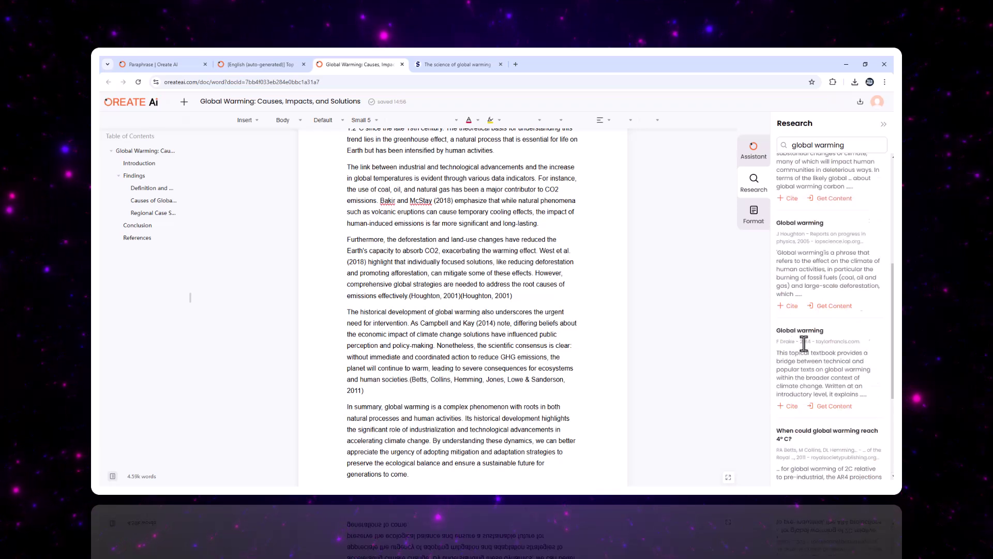
pyautogui.scroll(1, 807, 231)
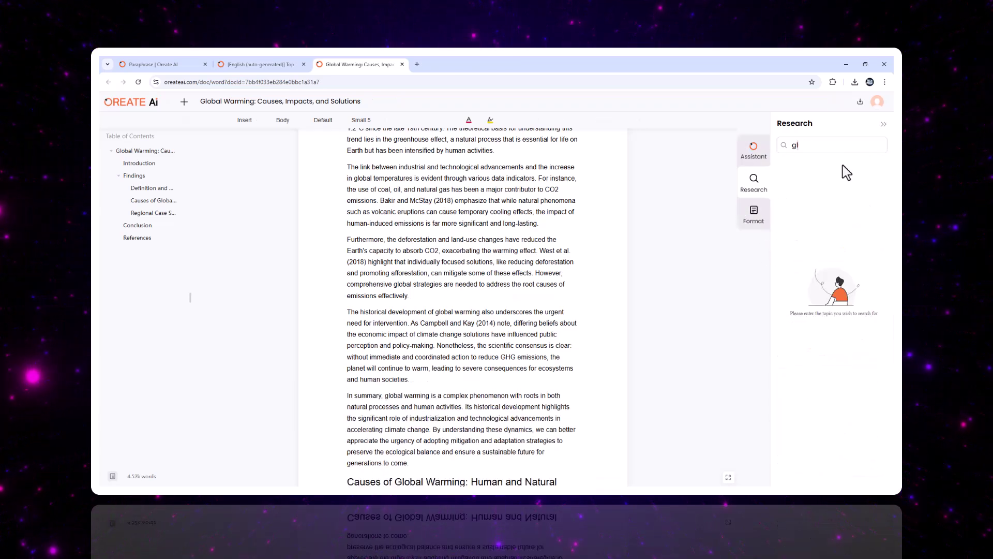
# Step: Search Research for 'global warming', read the Sage abstract of The science of global warming, then return to the essay
pyautogui.write('global')
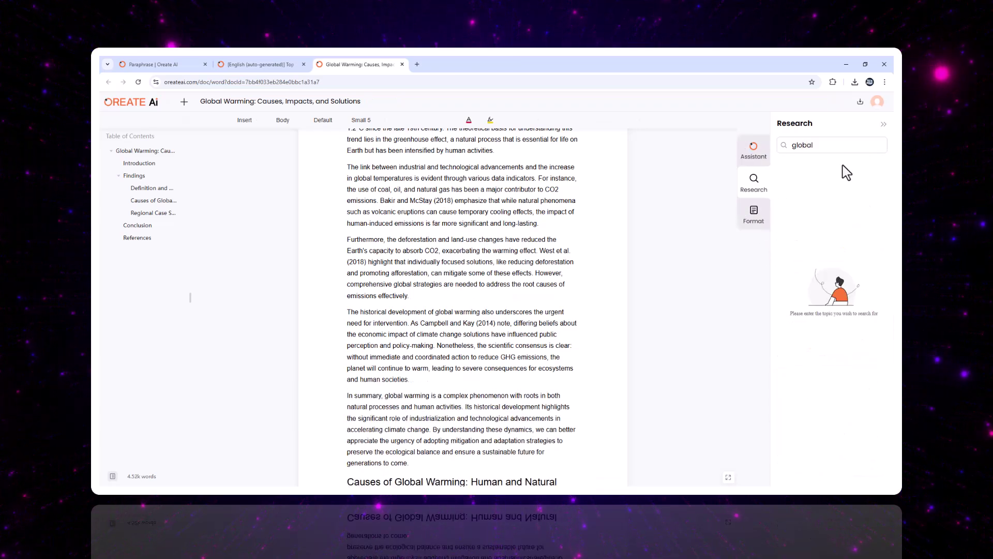
pyautogui.write(' warmi')
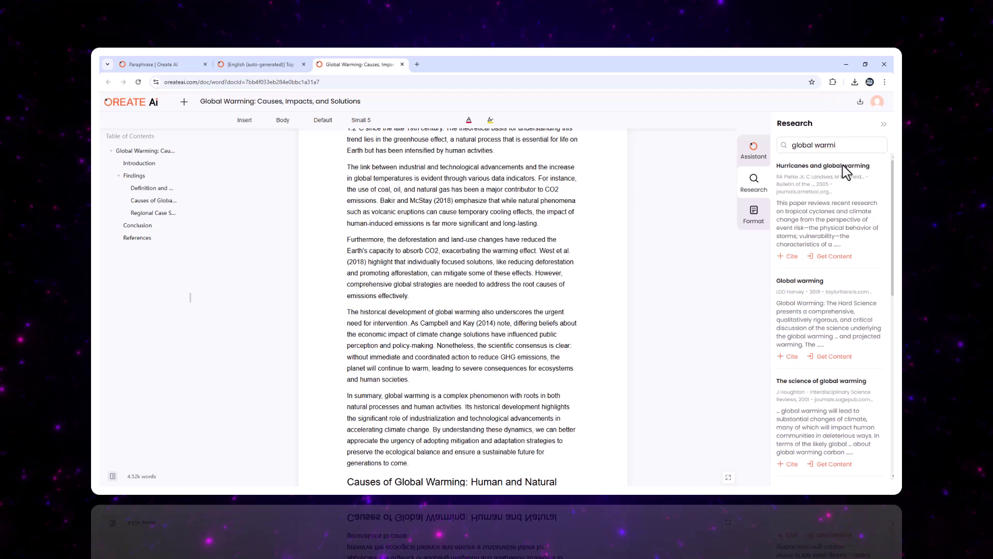
pyautogui.write('ng')
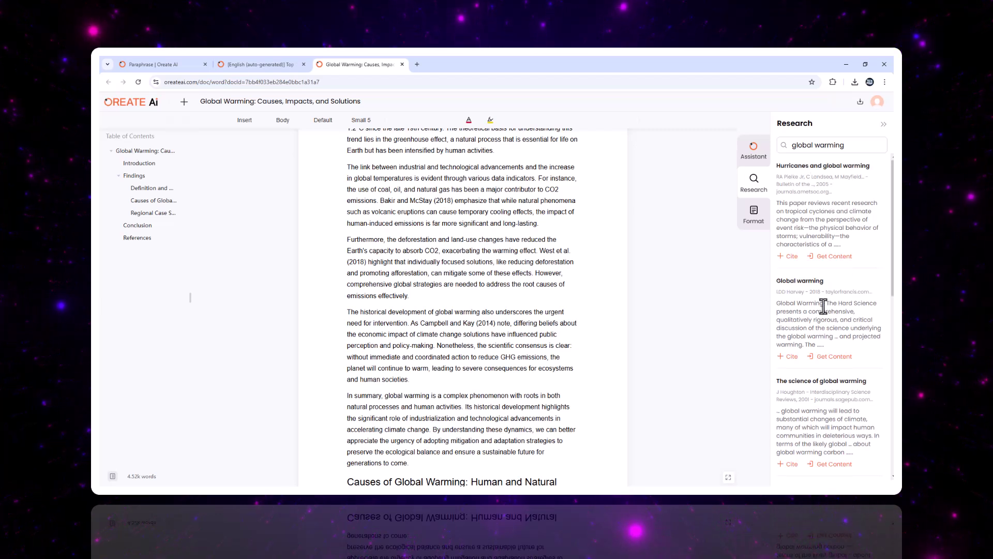
pyautogui.scroll(-2, 823, 306)
pyautogui.scroll(-3, 838, 243)
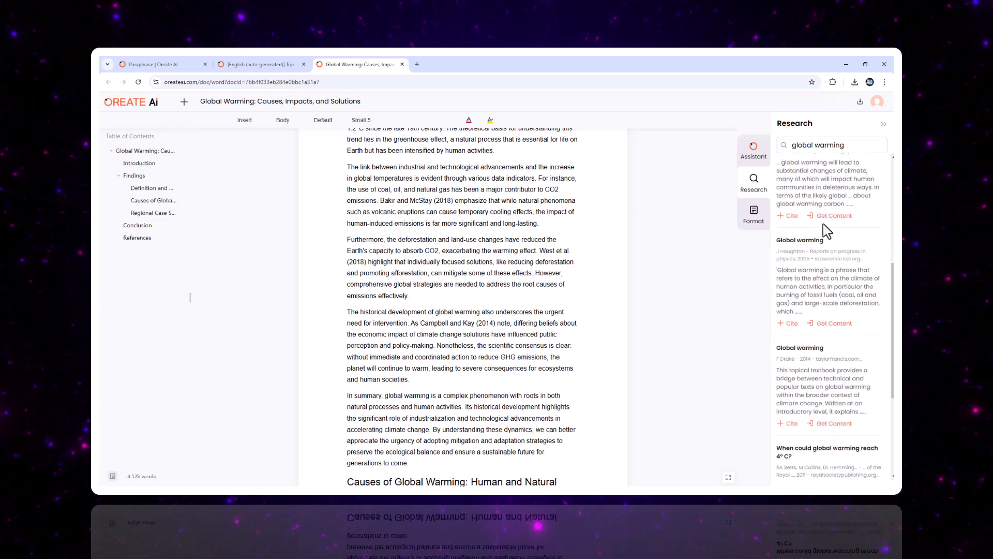
pyautogui.click(829, 217)
pyautogui.scroll(-3, 537, 319)
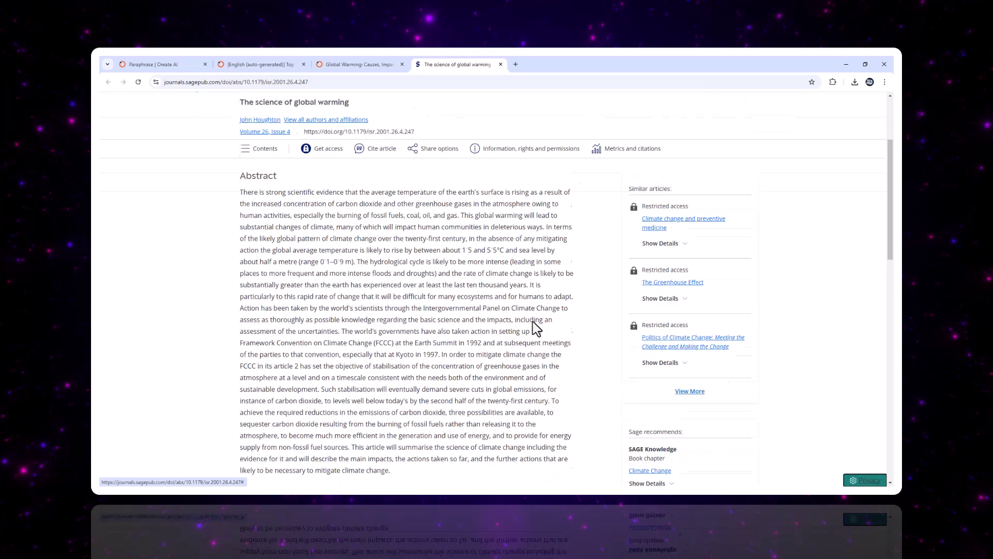
pyautogui.click(360, 67)
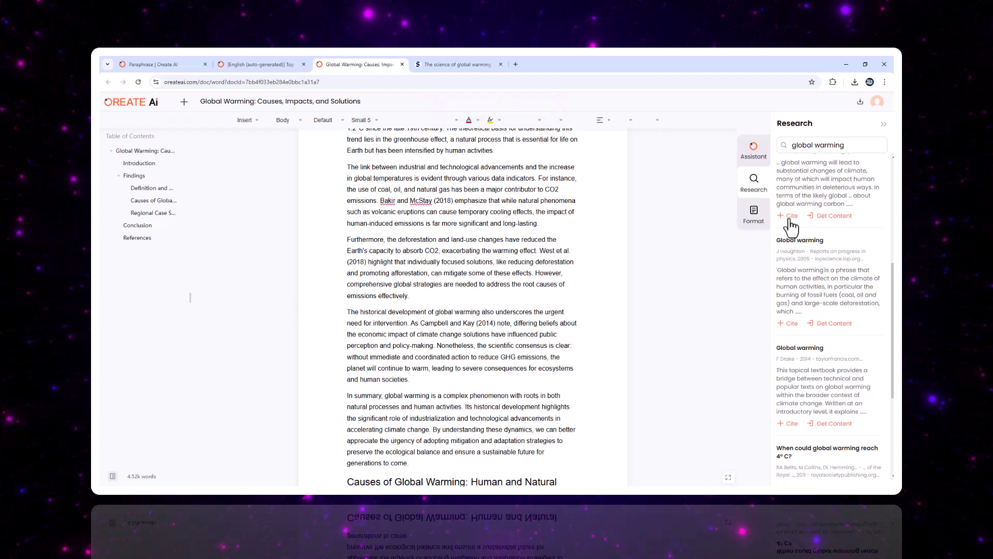
# Step: Close the Sage article tab and ask the AI assistant 'what is main idea'
pyautogui.click(753, 150)
pyautogui.click(818, 437)
pyautogui.write('what is mai')
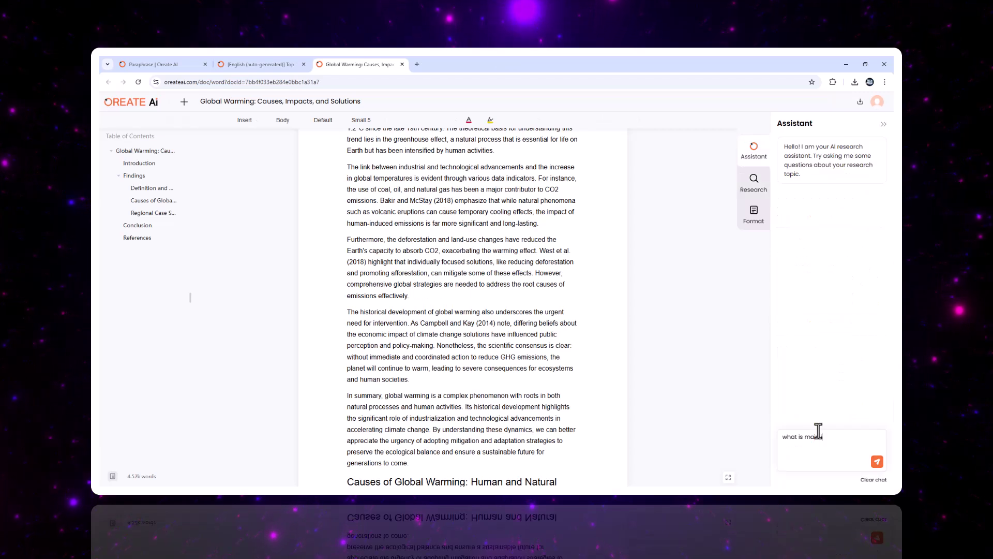
pyautogui.write('n idea')
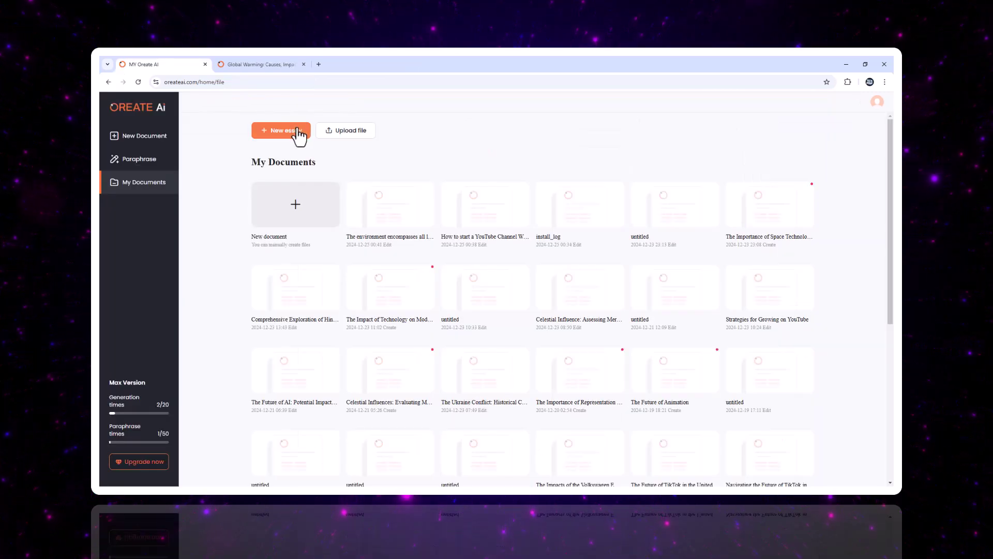
# Step: Create a new essay by uploading the transcript text file, discarding the AI-generated suggestion
pyautogui.click(296, 134)
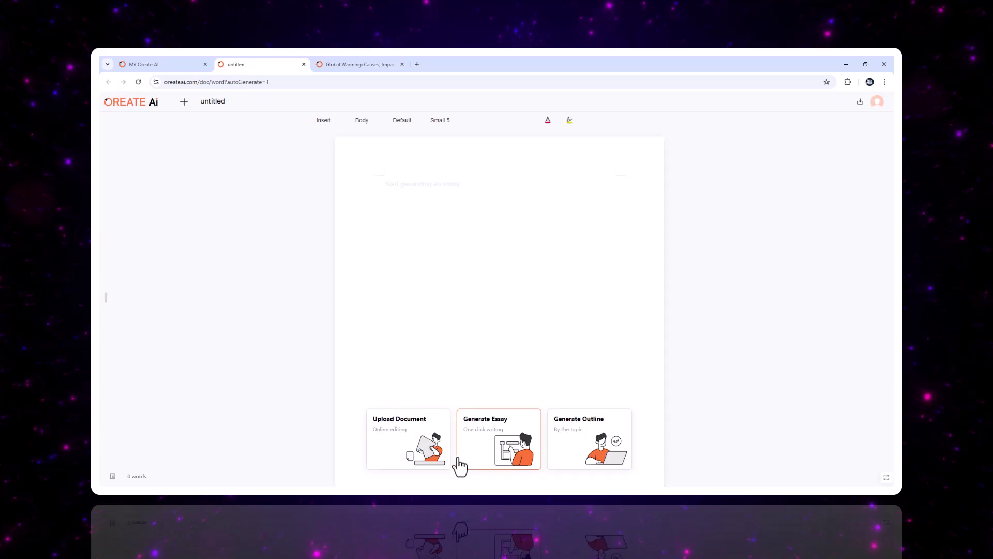
pyautogui.click(422, 450)
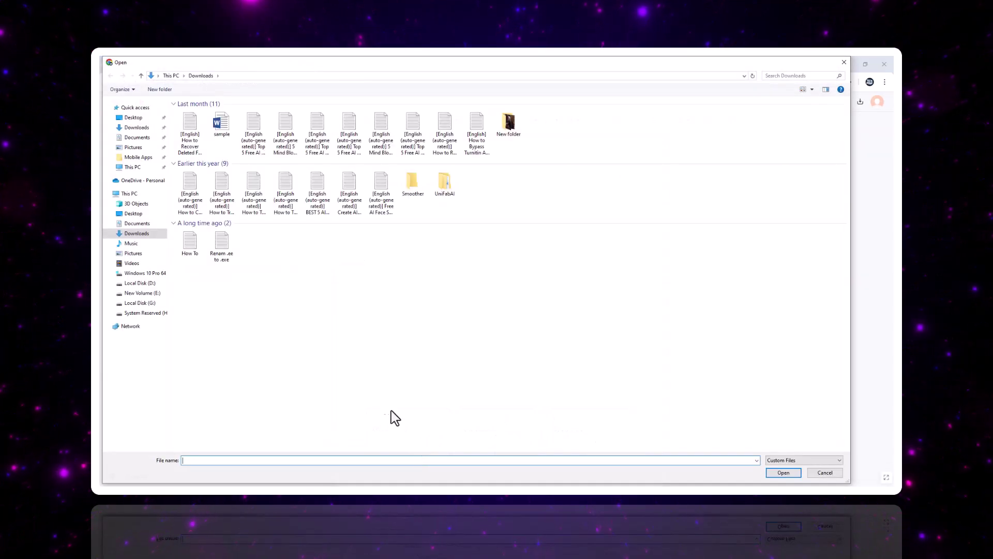
pyautogui.doubleClick(259, 151)
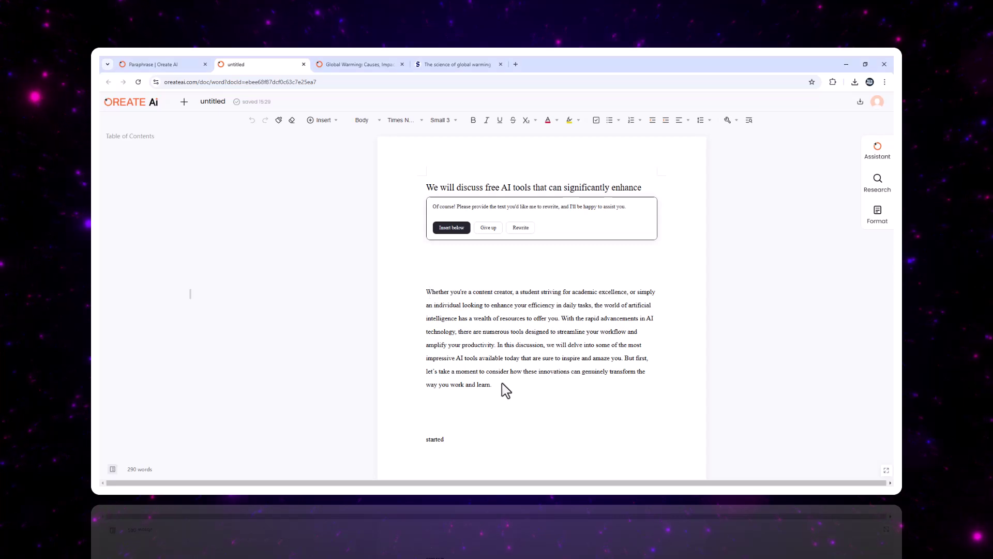
pyautogui.click(489, 387)
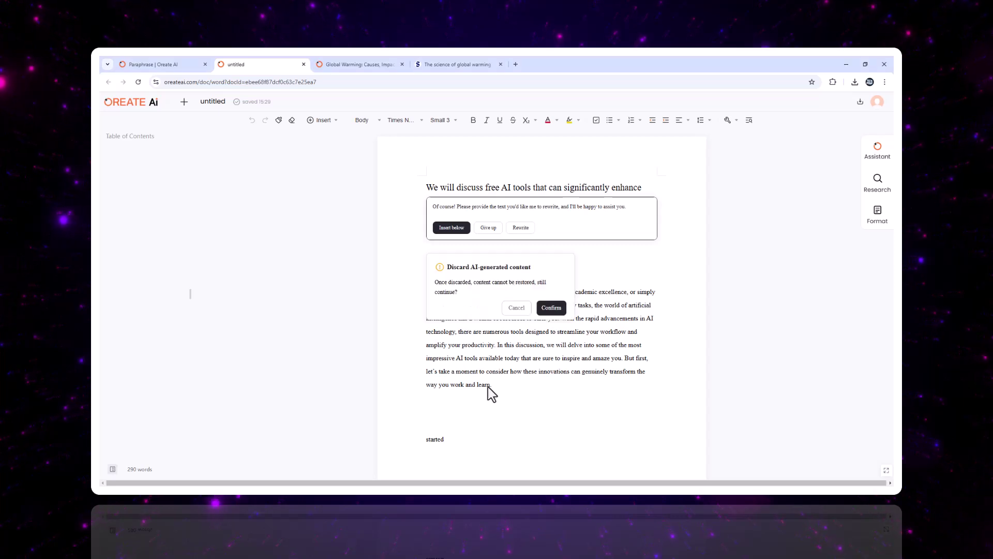
pyautogui.click(550, 309)
# Step: Generate and regenerate AI rewrites of the opening 'free AI tools' paragraph using Smart editing
pyautogui.moveTo(457, 362); pyautogui.dragTo(443, 299)
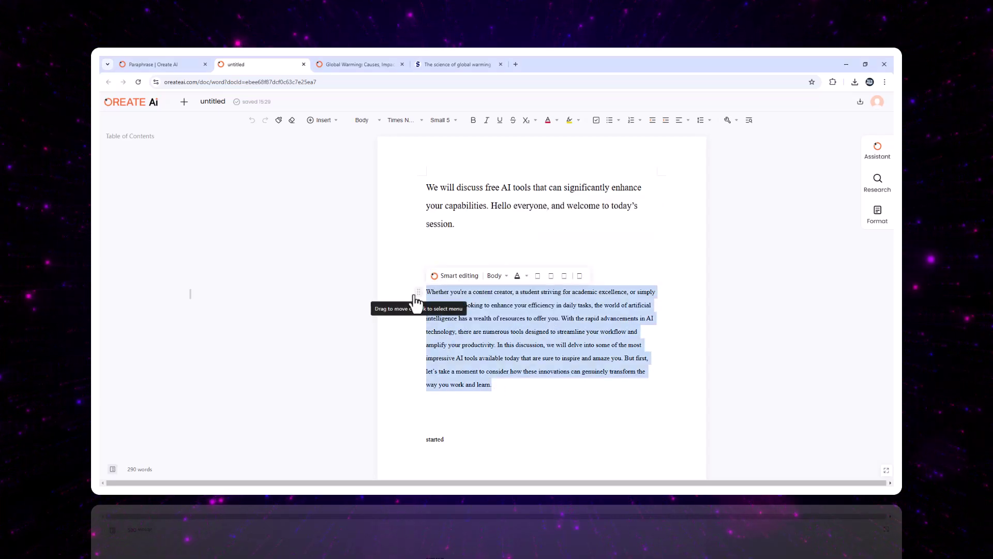
pyautogui.click(451, 278)
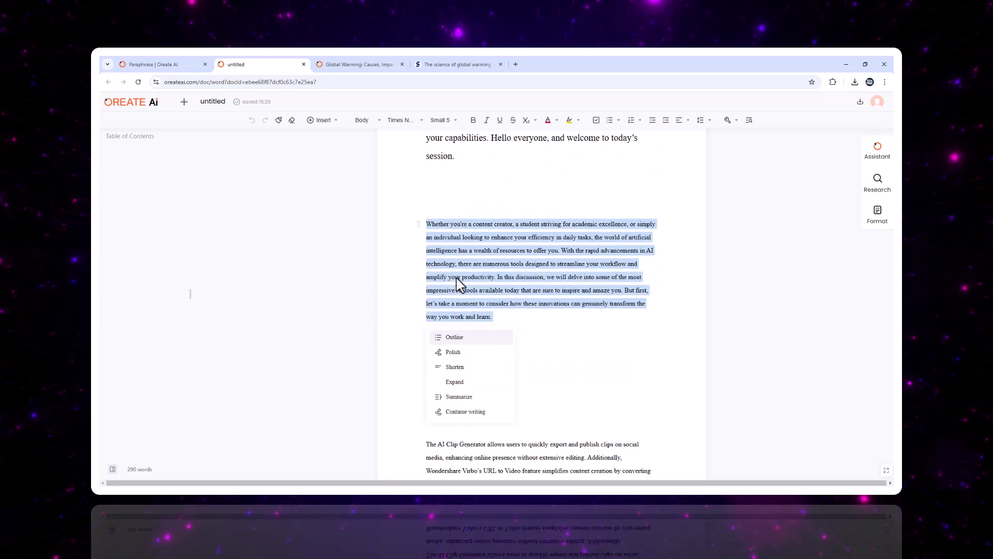
pyautogui.click(486, 412)
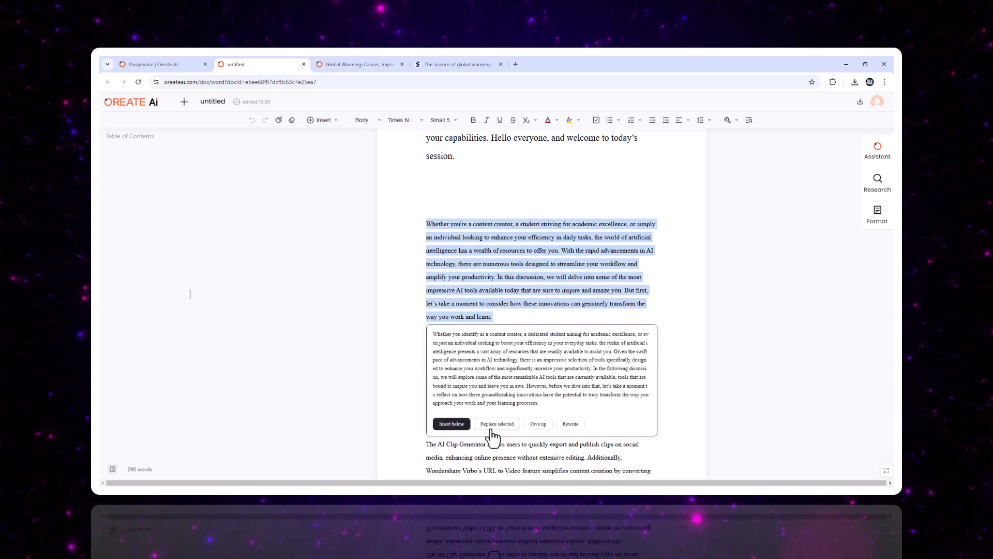
pyautogui.click(570, 424)
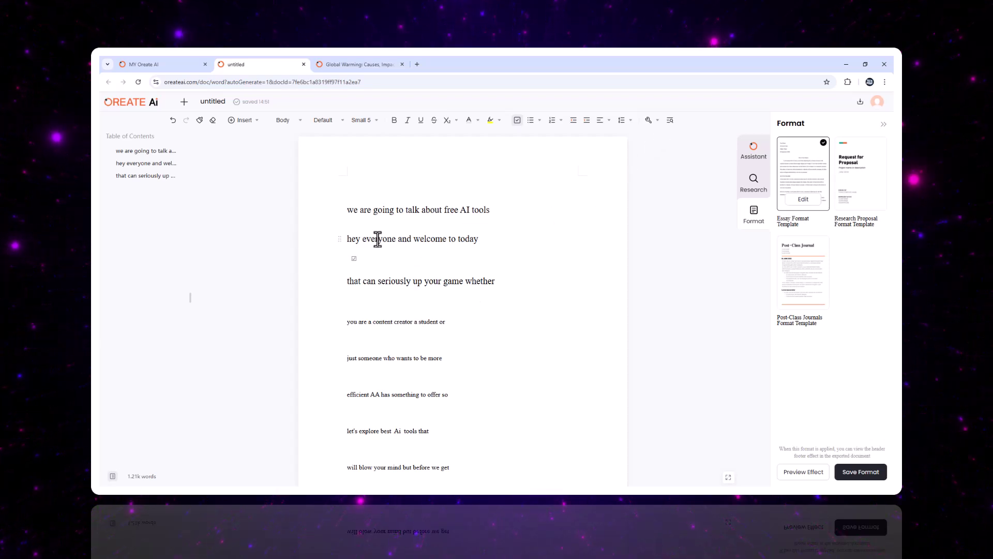
# Step: Replace the first three transcript lines with the AI-polished sentence beginning 'We will discuss free AI tools'
pyautogui.moveTo(508, 286); pyautogui.dragTo(356, 199)
pyautogui.click(357, 195)
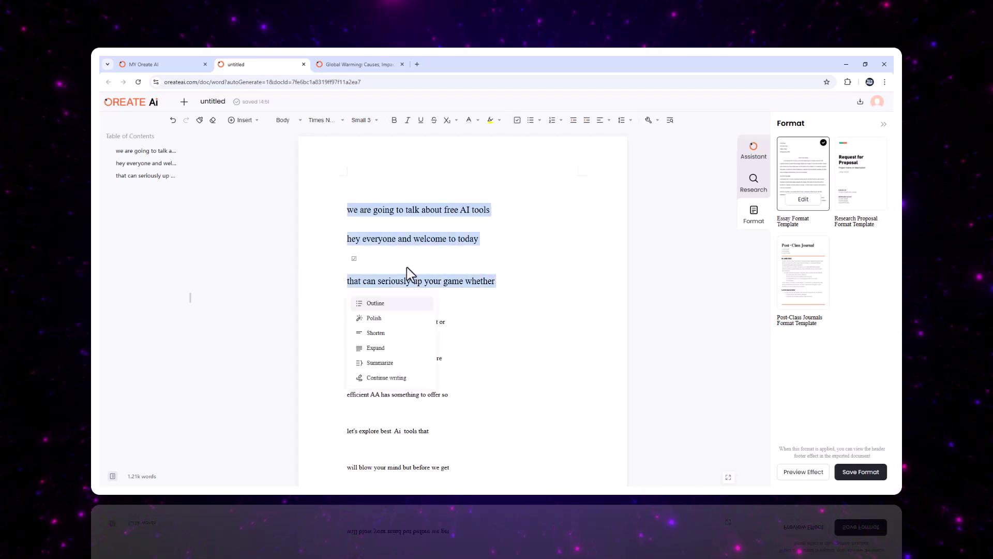
pyautogui.click(389, 318)
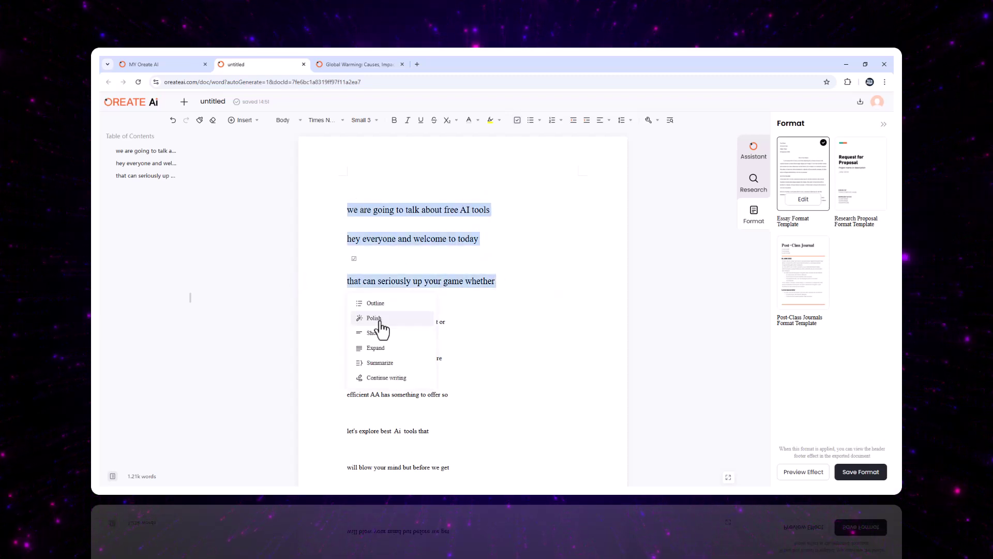
pyautogui.click(389, 325)
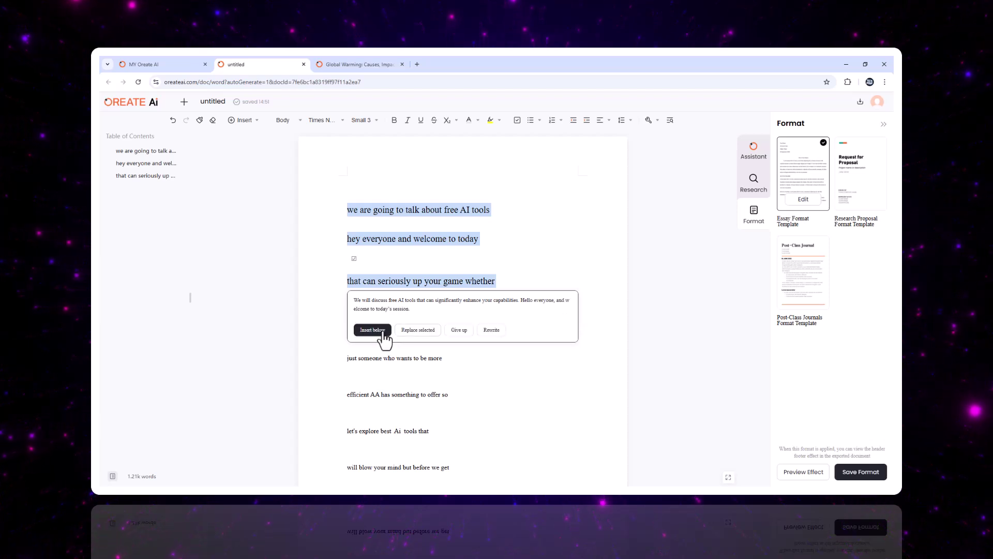
pyautogui.click(410, 333)
pyautogui.click(467, 296)
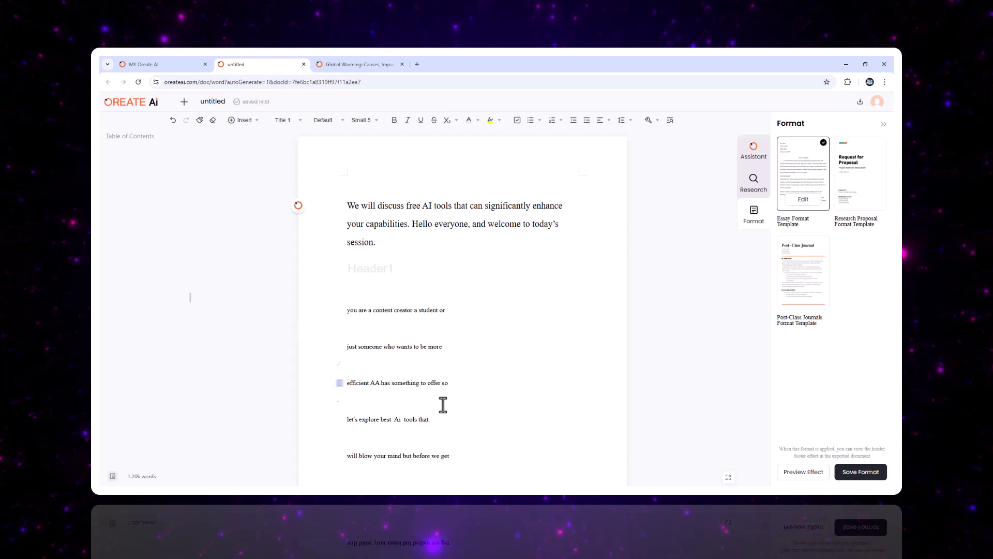
# Step: Use AI Expand on the five short transcript lines to draft a 'Whether you're a content creator' paragraph
pyautogui.moveTo(450, 457); pyautogui.dragTo(348, 312)
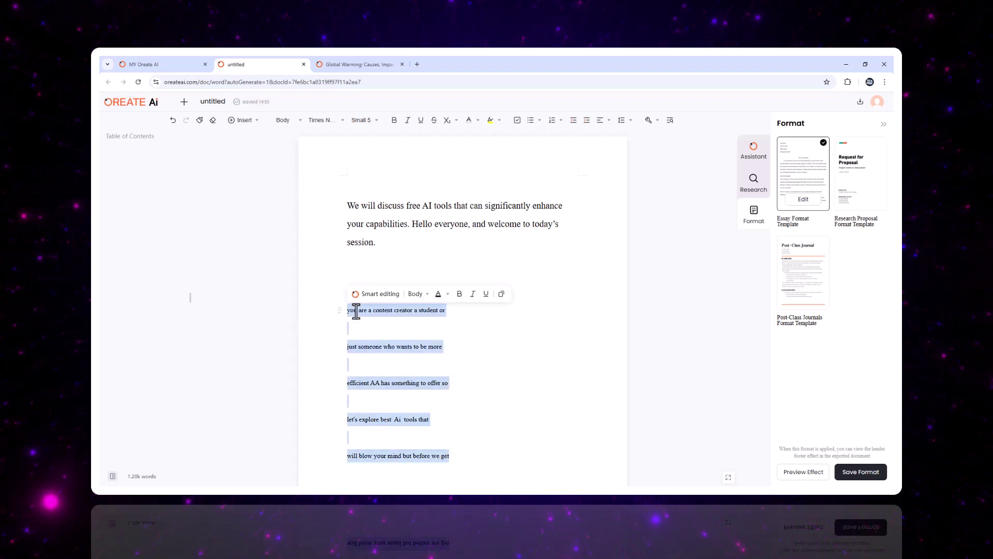
pyautogui.click(364, 296)
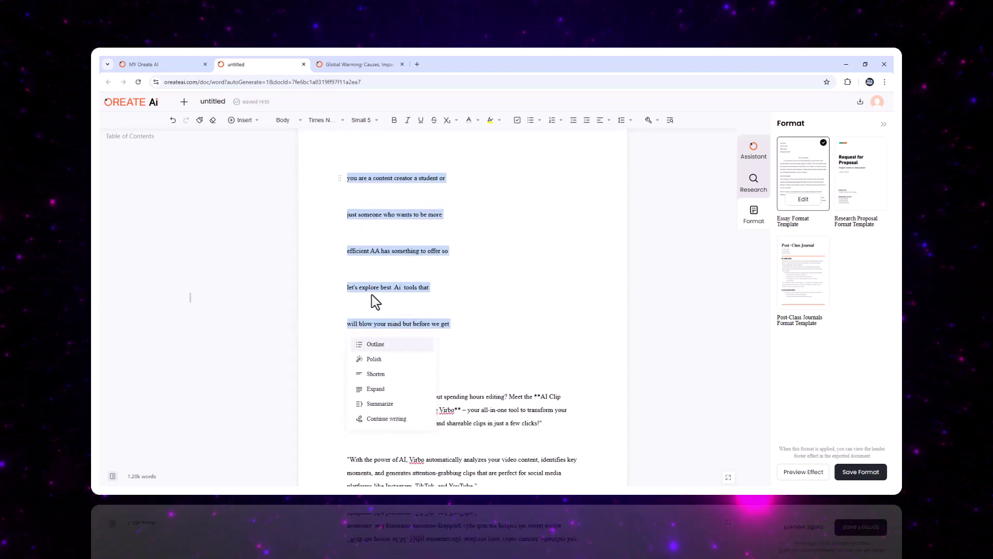
pyautogui.click(394, 390)
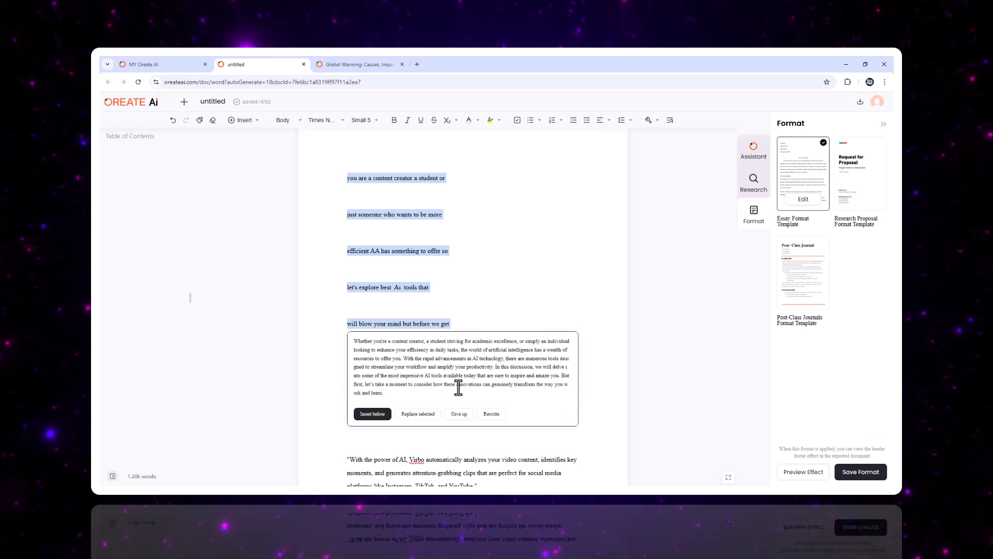
# Step: Insert the expanded paragraph and select the quoted AI Clip Generator and Virbo URL to Video paragraphs
pyautogui.click(418, 414)
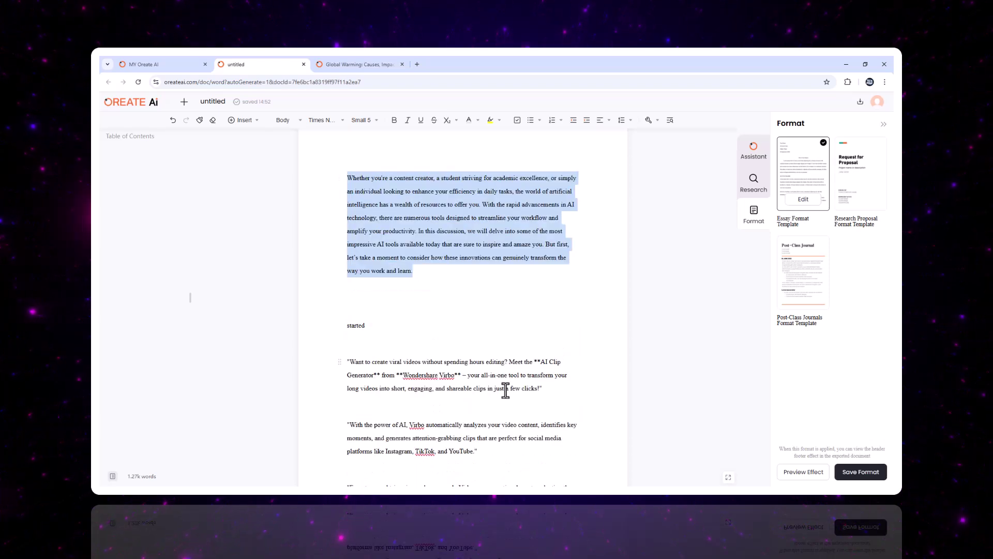
pyautogui.scroll(2, 444, 388)
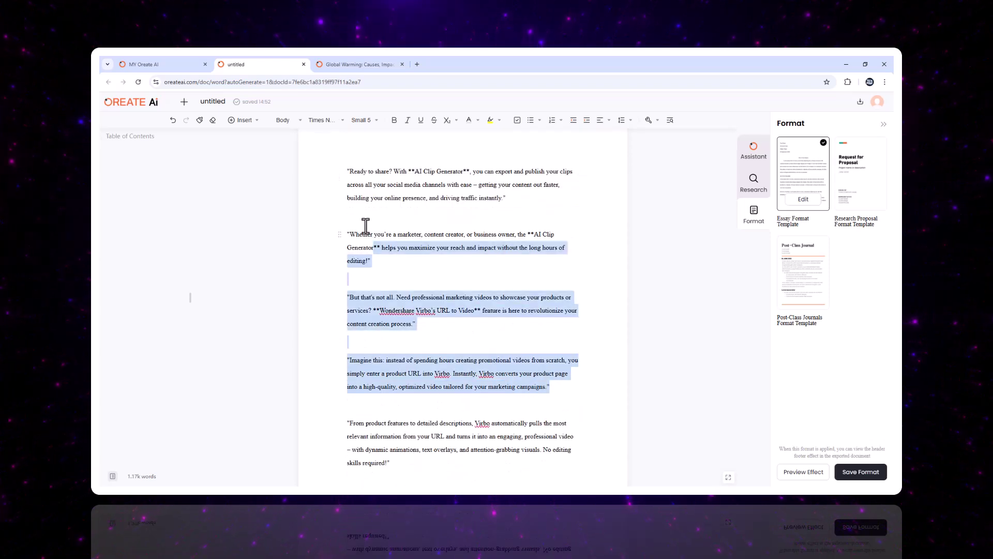
pyautogui.moveTo(366, 225); pyautogui.dragTo(349, 170)
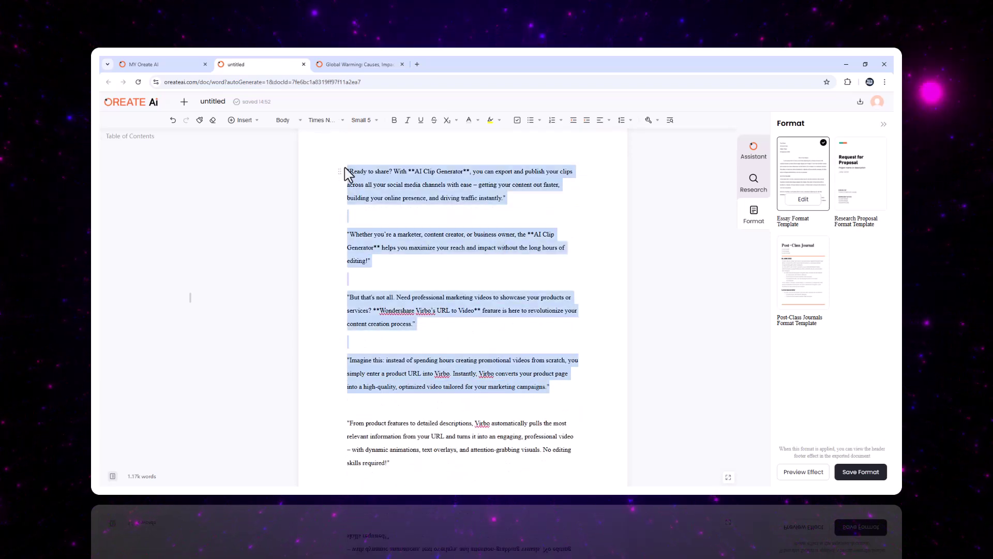
pyautogui.scroll(-1, 403, 403)
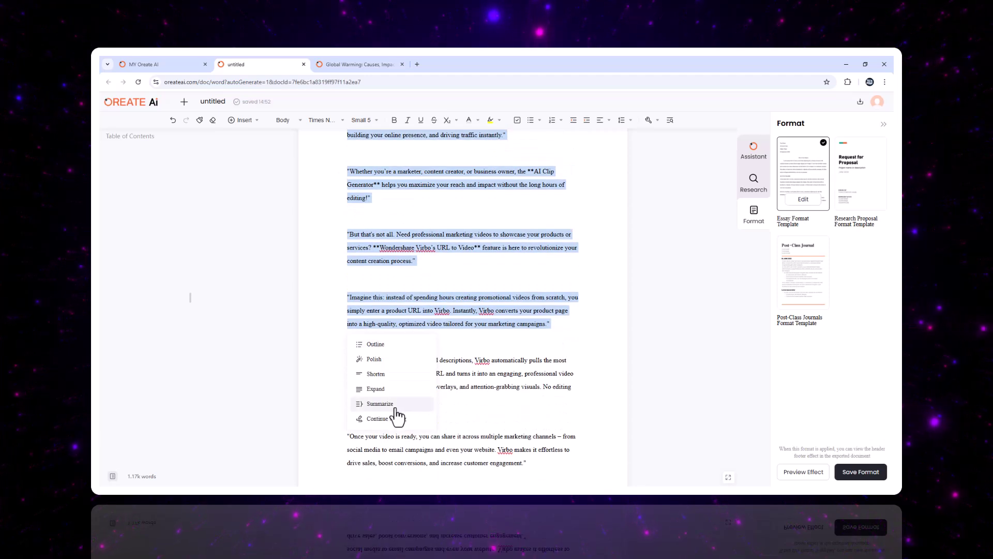
# Step: Replace the selection with the AI summary beginning 'The AI Clip Generator allows users'
pyautogui.click(400, 409)
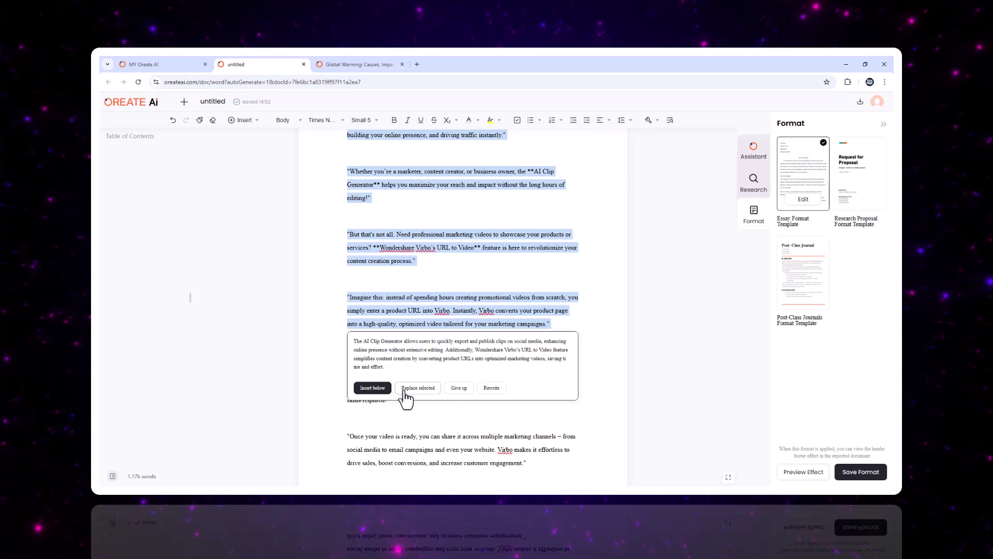
pyautogui.click(408, 388)
pyautogui.scroll(3, 455, 396)
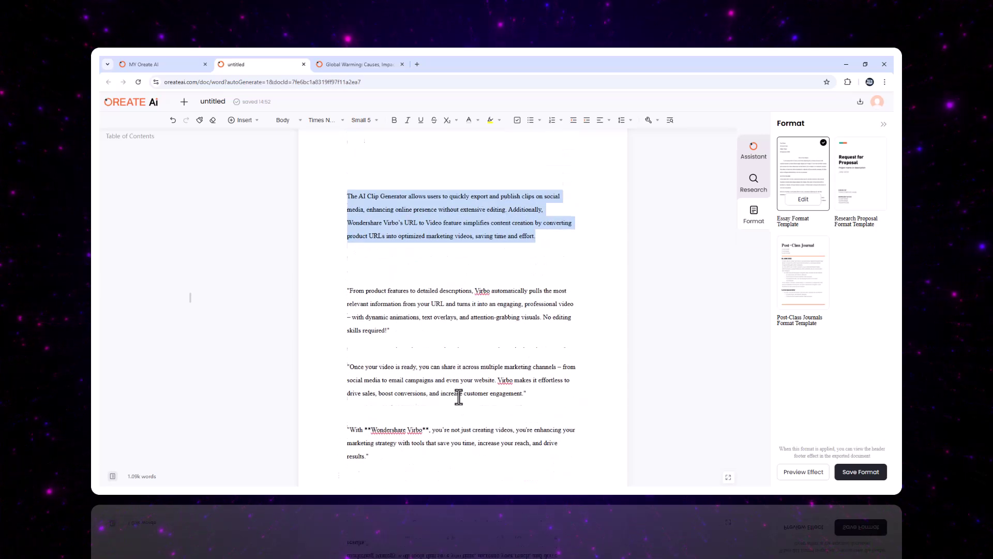
pyautogui.click(460, 395)
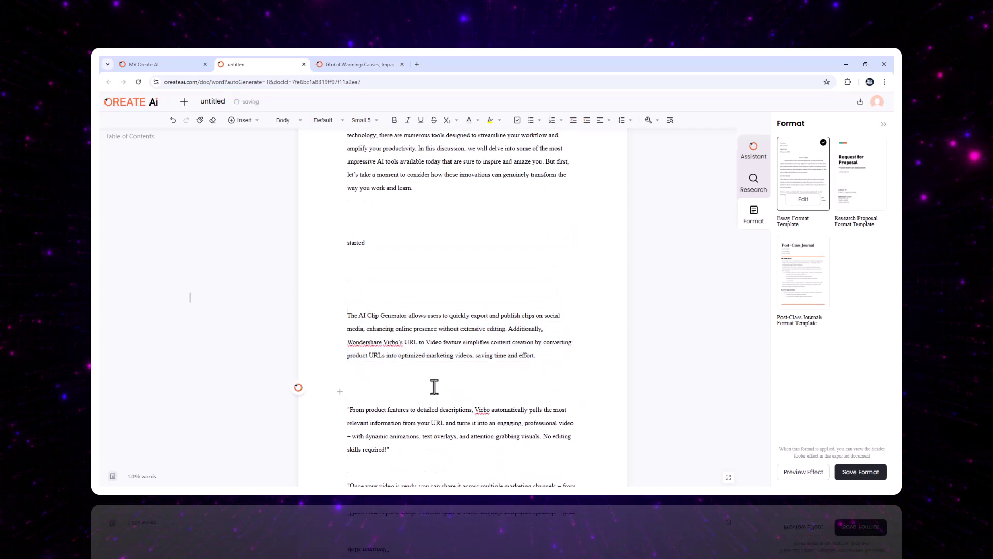
# Step: Export the edited article as untitled.pdf and as a Word document
pyautogui.scroll(-2, 362, 385)
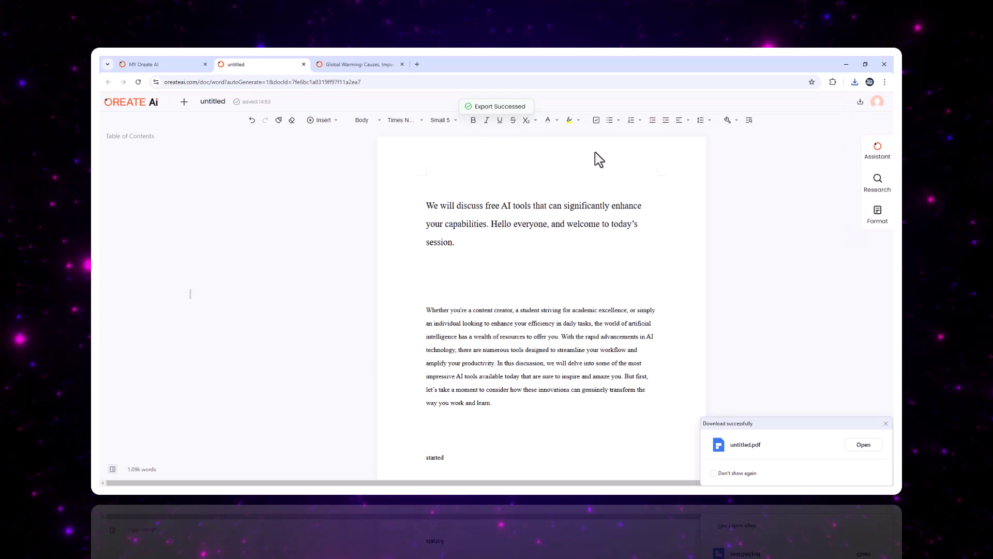
pyautogui.moveTo(860, 104)
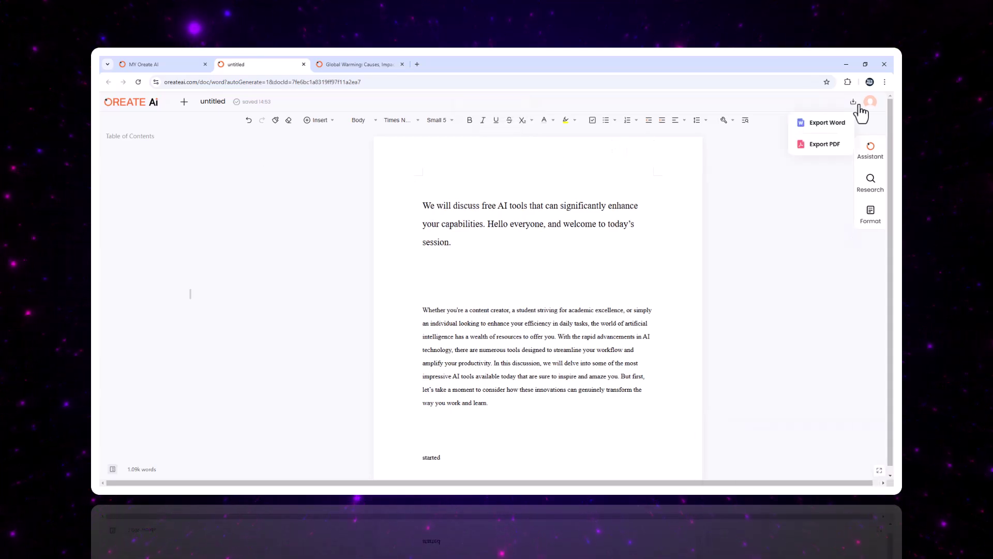
pyautogui.click(828, 147)
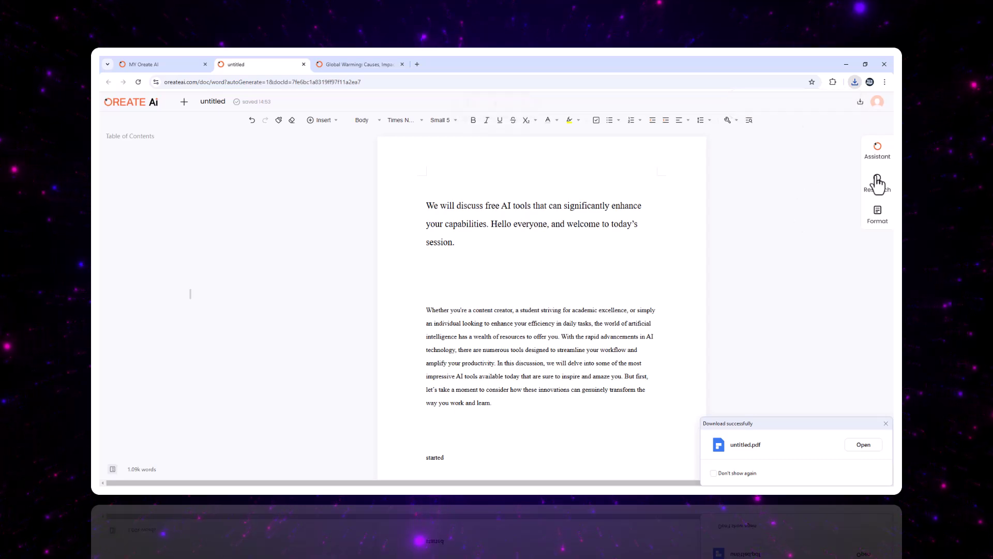
pyautogui.click(860, 101)
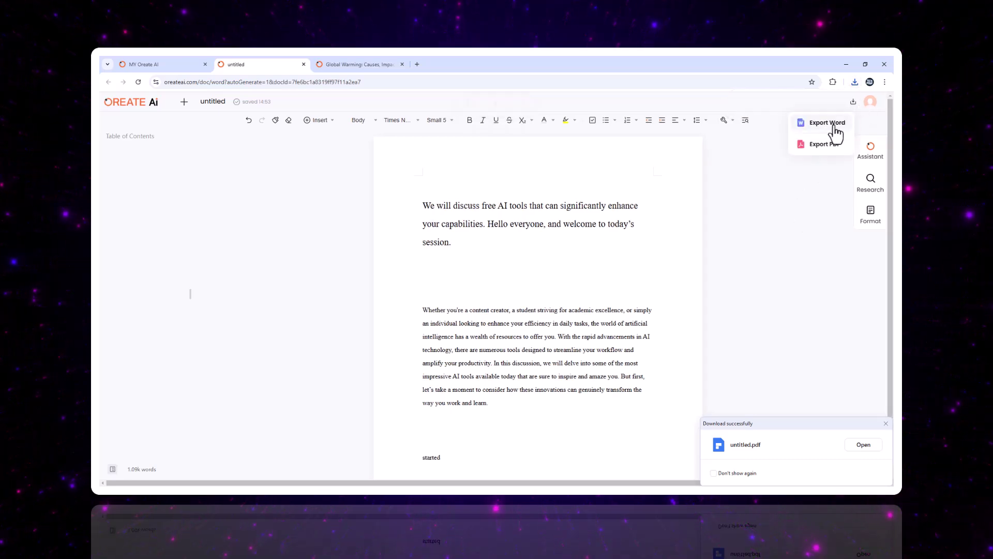
pyautogui.click(834, 127)
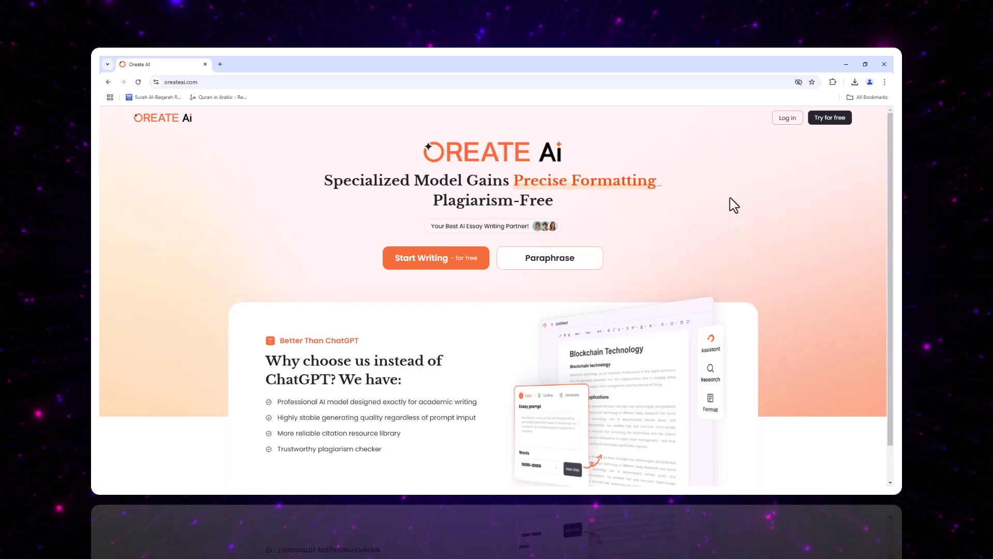
pyautogui.scroll(-5, 733, 207)
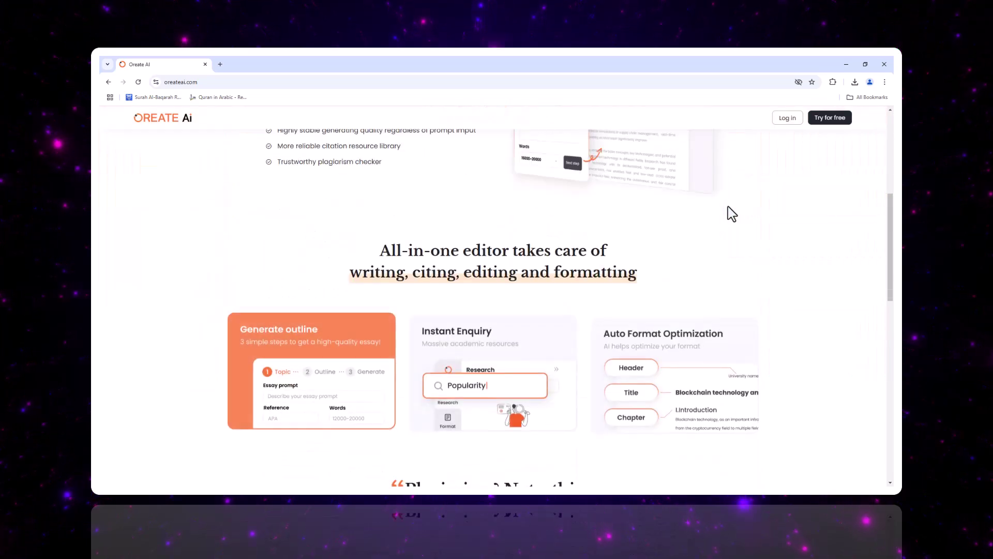
pyautogui.scroll(-2, 728, 206)
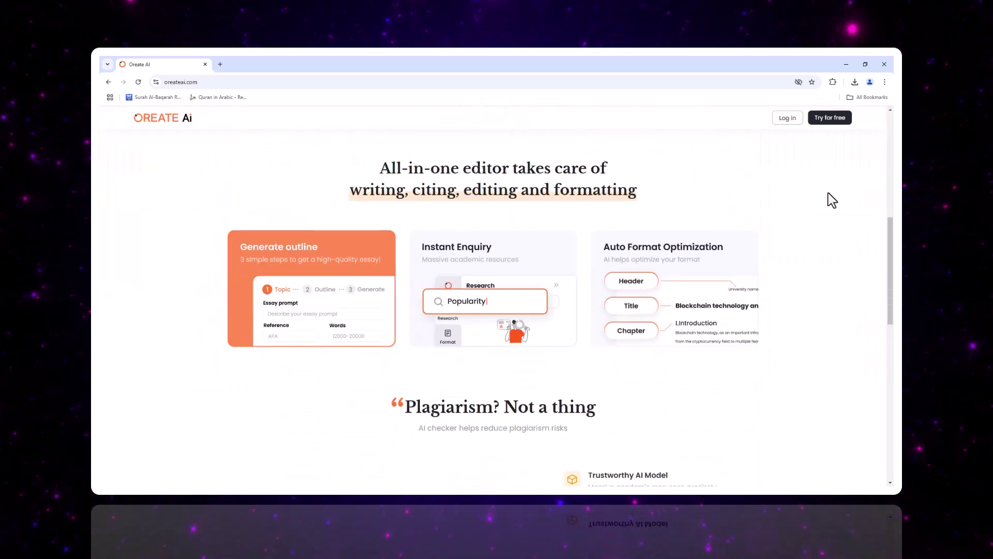
pyautogui.moveTo(891, 242); pyautogui.dragTo(891, 310)
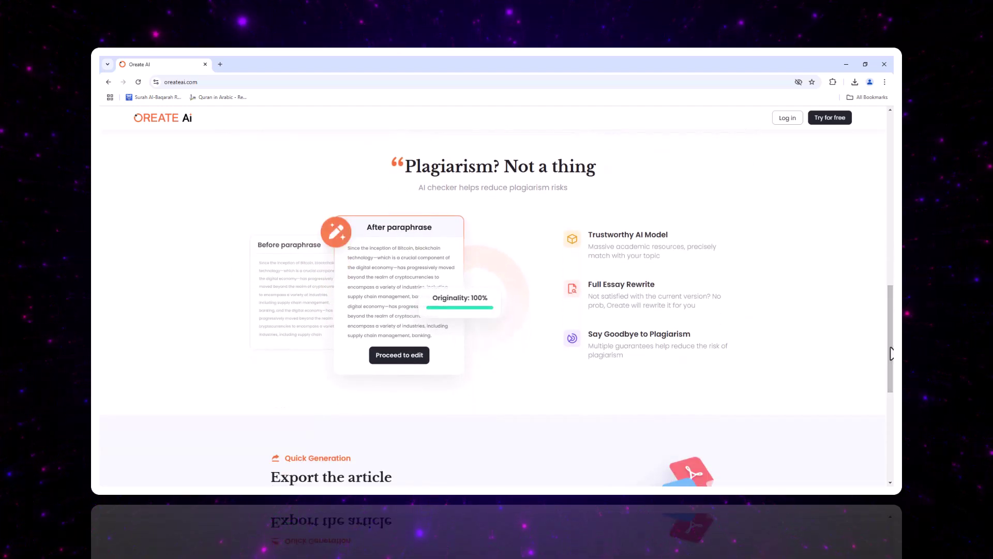
pyautogui.moveTo(892, 332); pyautogui.dragTo(892, 141)
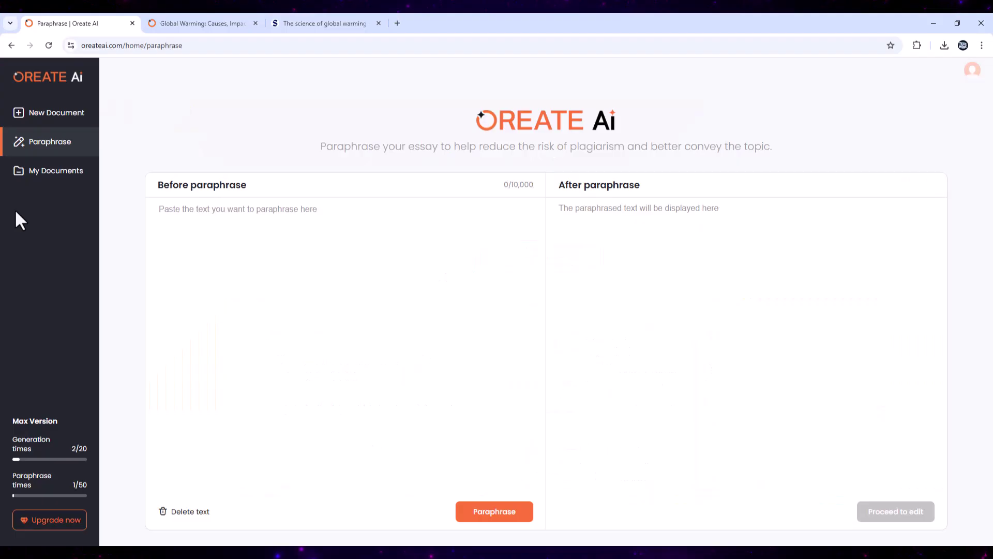
# Step: Paste the AI tools article into the Paraphrase page with Ctrl+V and review the paraphrased text
pyautogui.hotkey('ctrl', 'v')
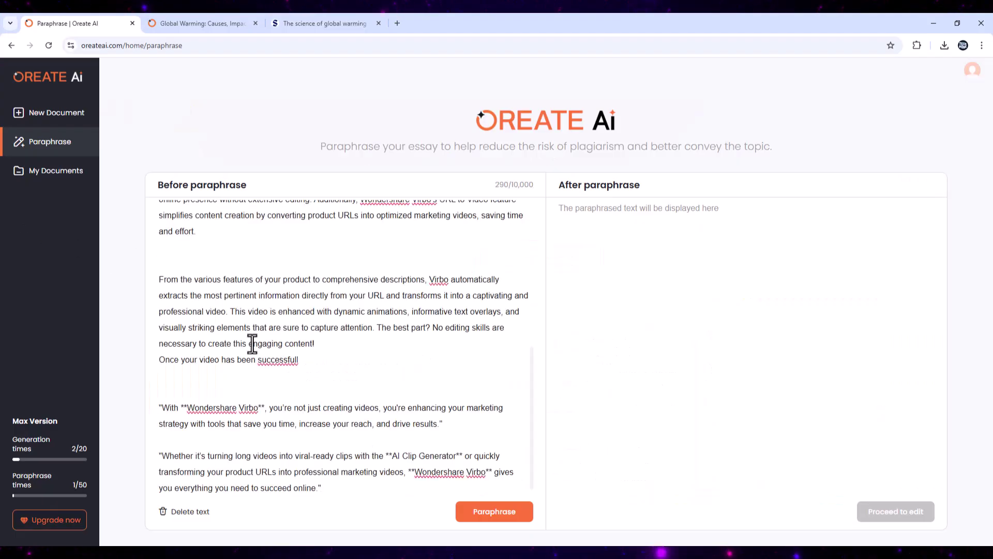
pyautogui.scroll(10, 252, 343)
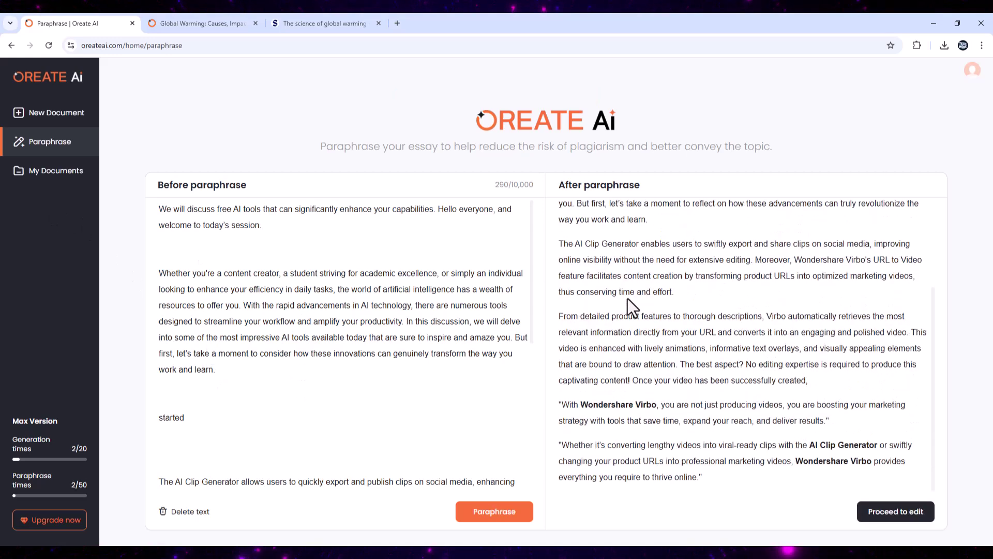
pyautogui.scroll(3, 724, 387)
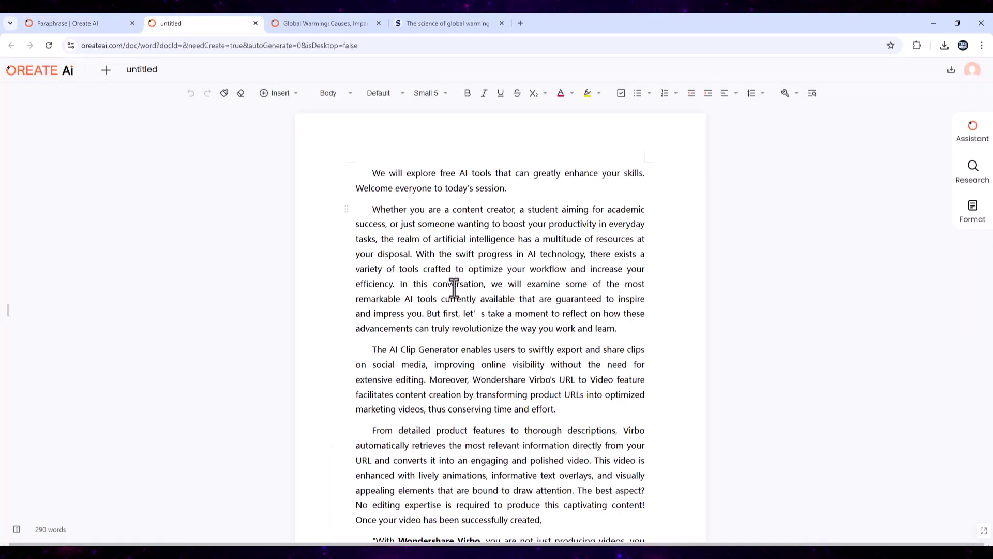
# Step: Request a Smart editing Outline for the opening paragraph, then dismiss the Essay prompt, leaving the text unchanged
pyautogui.scroll(-3, 448, 280)
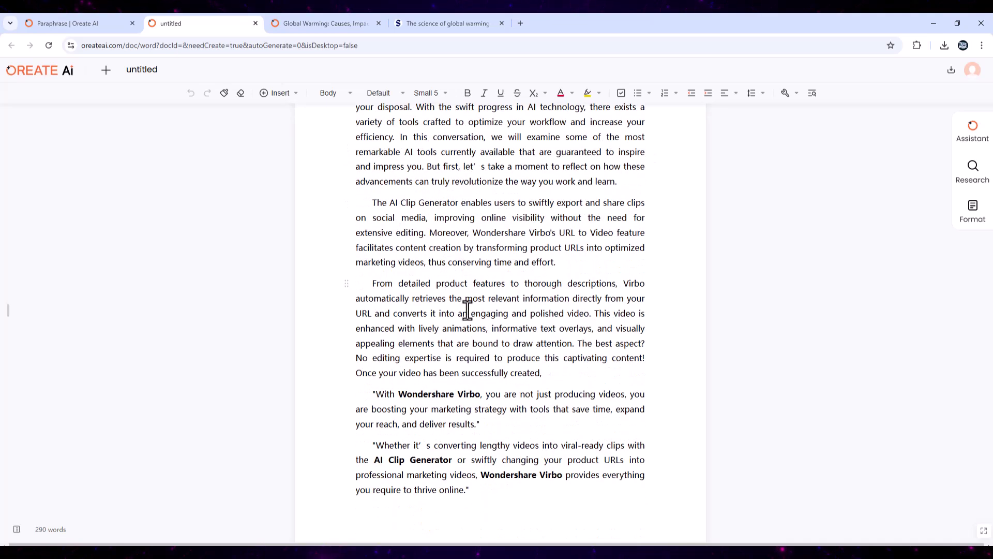
pyautogui.scroll(3, 467, 310)
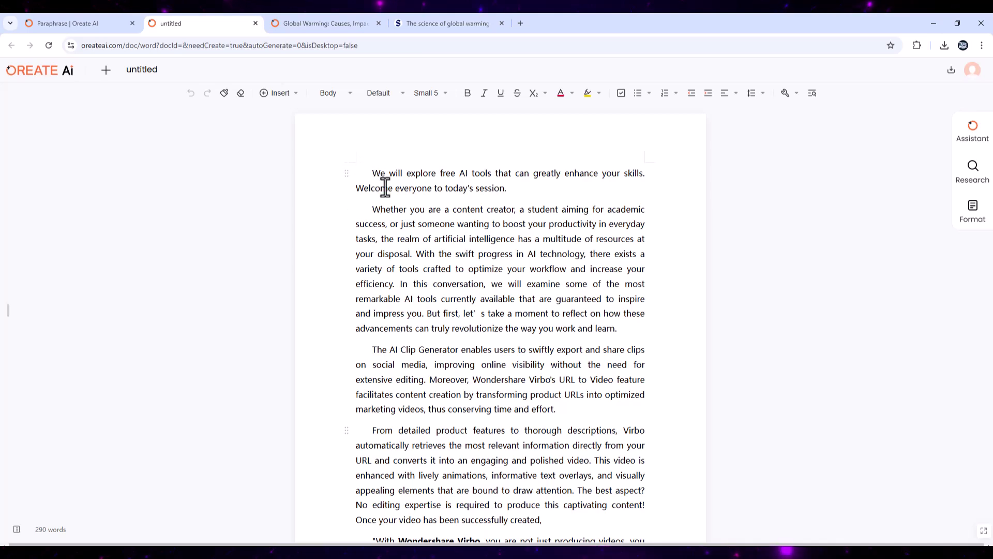
pyautogui.moveTo(370, 173); pyautogui.dragTo(396, 166)
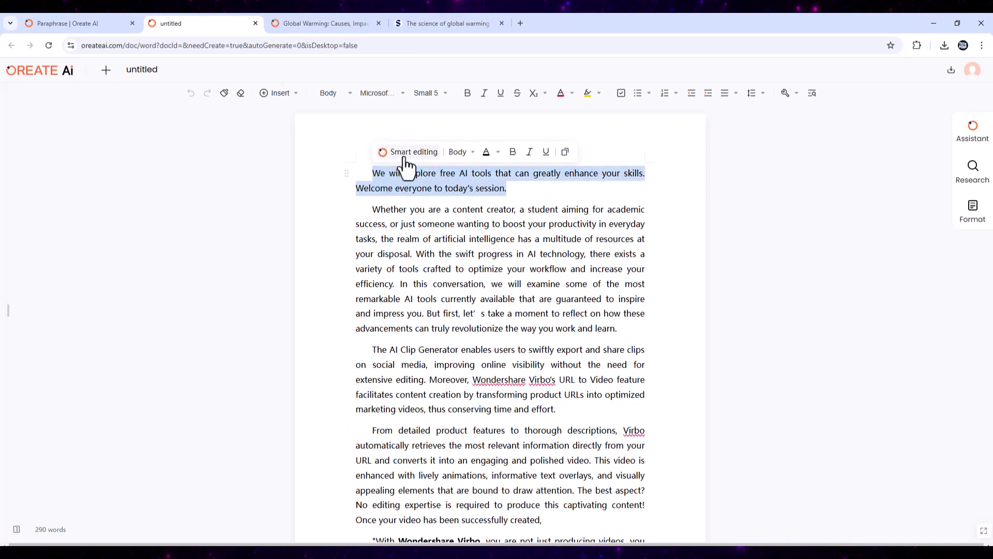
pyautogui.click(404, 156)
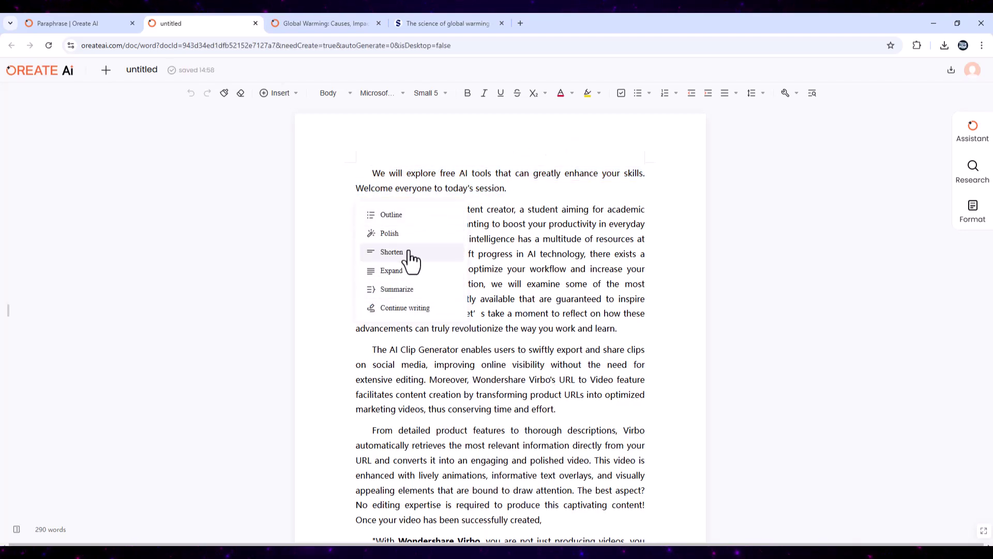
pyautogui.click(393, 214)
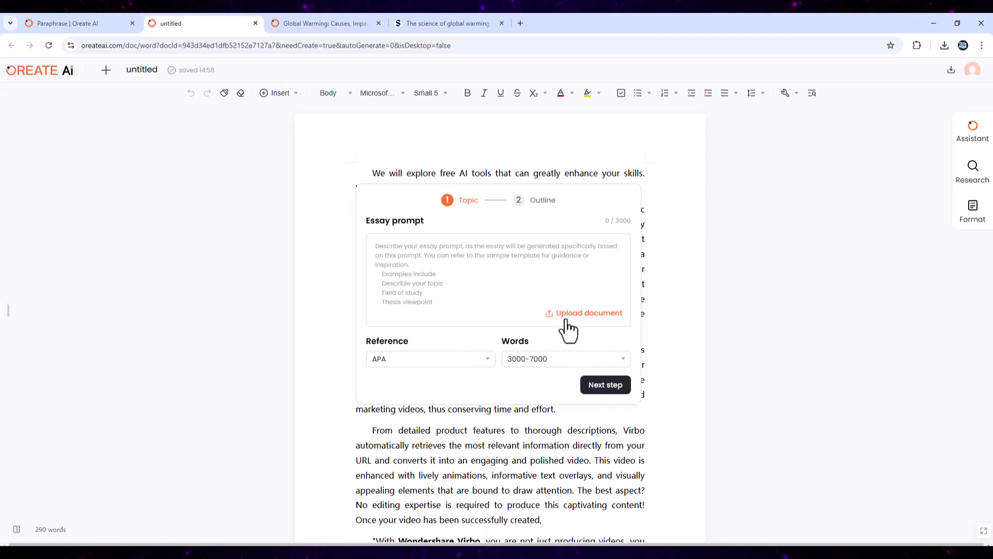
pyautogui.click(422, 181)
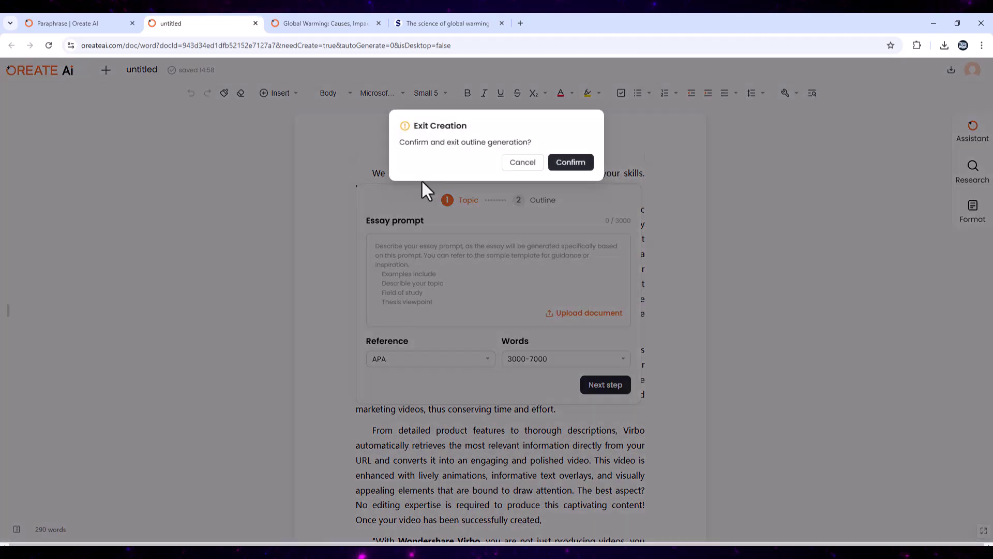
pyautogui.click(555, 163)
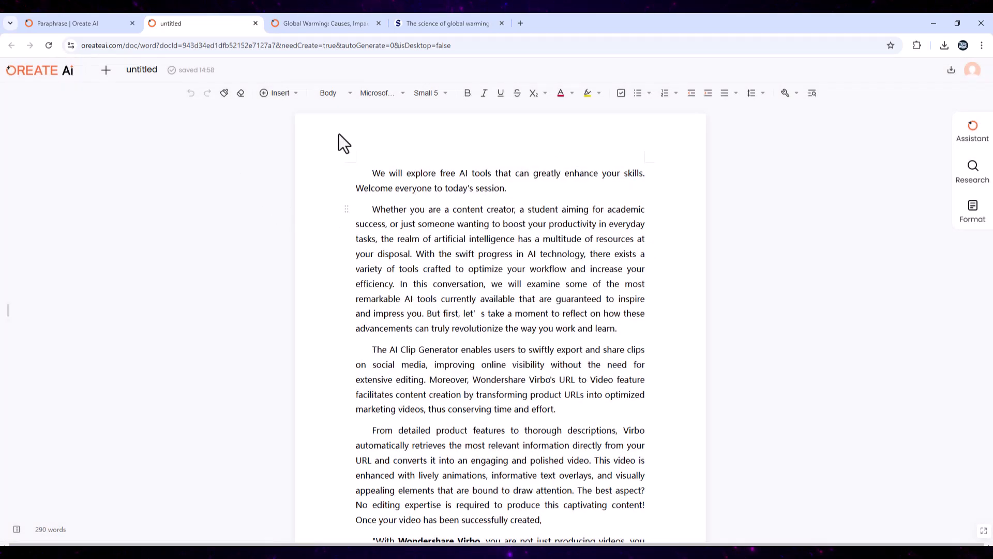